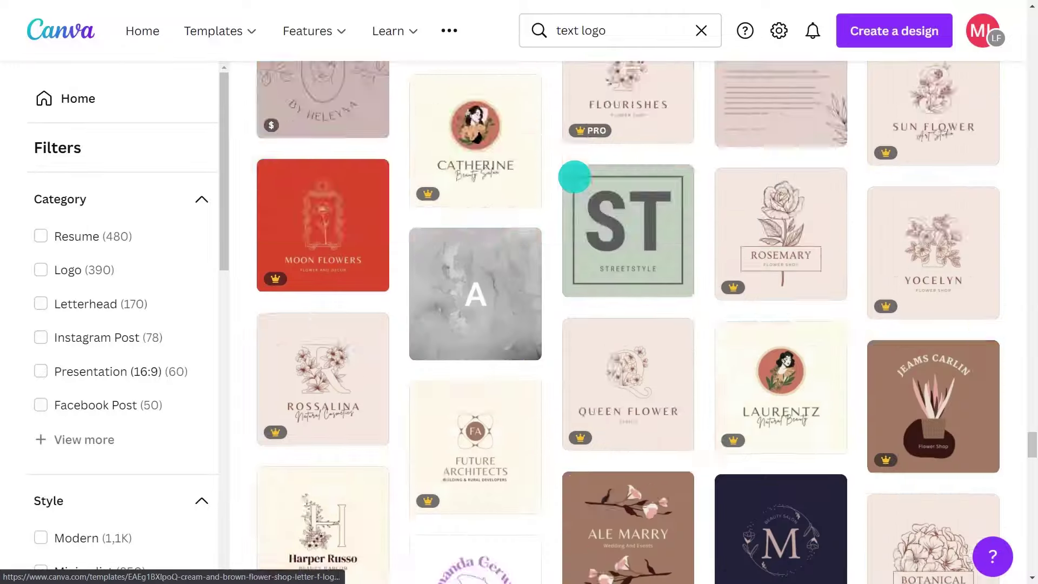
Step: Open the Yellow and Orange Shadow Retro Pop Logo template and duplicate its page
left_click(612, 301)
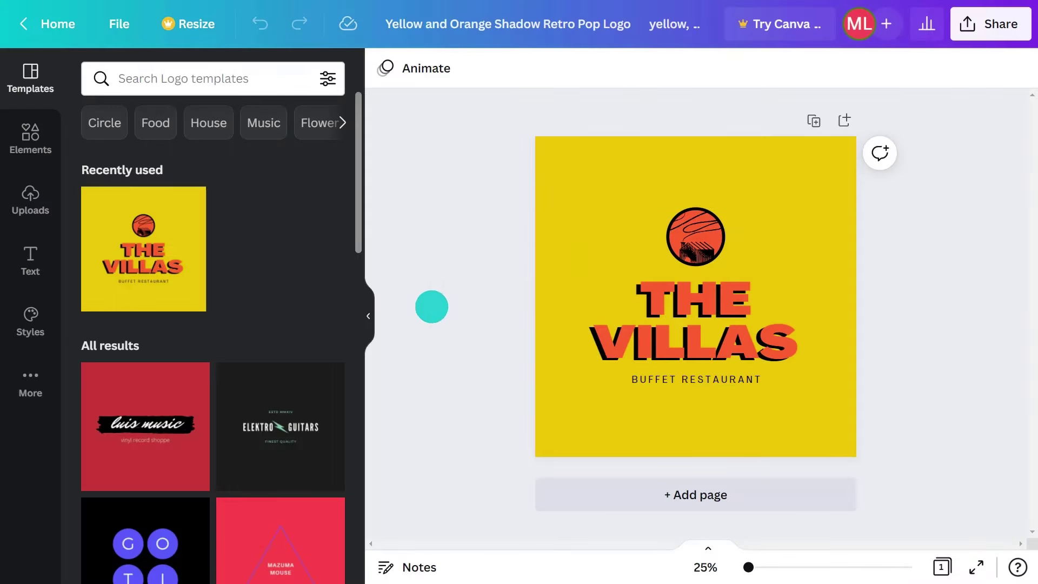
left_click(366, 311)
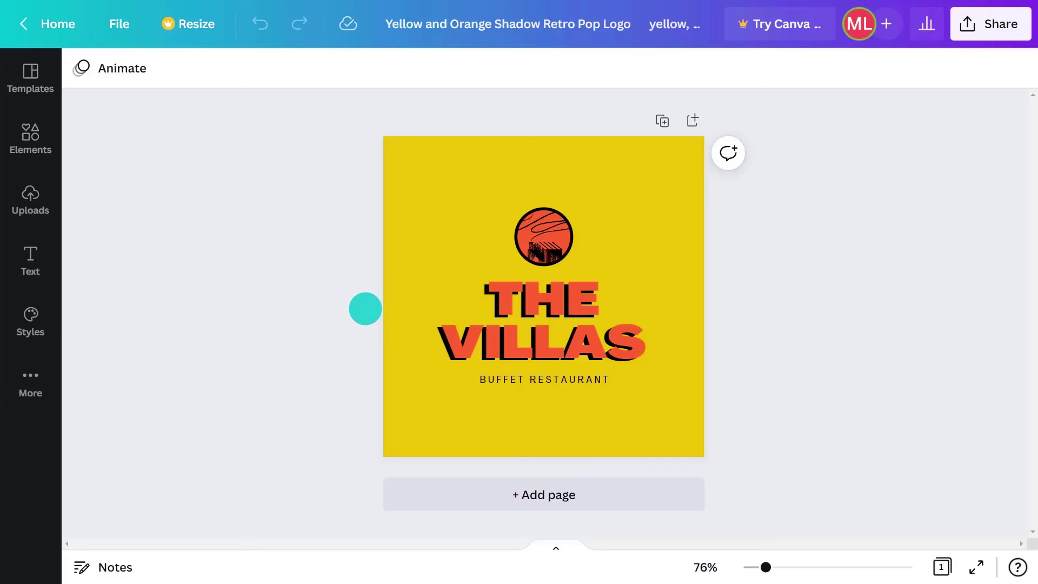
left_click(661, 118)
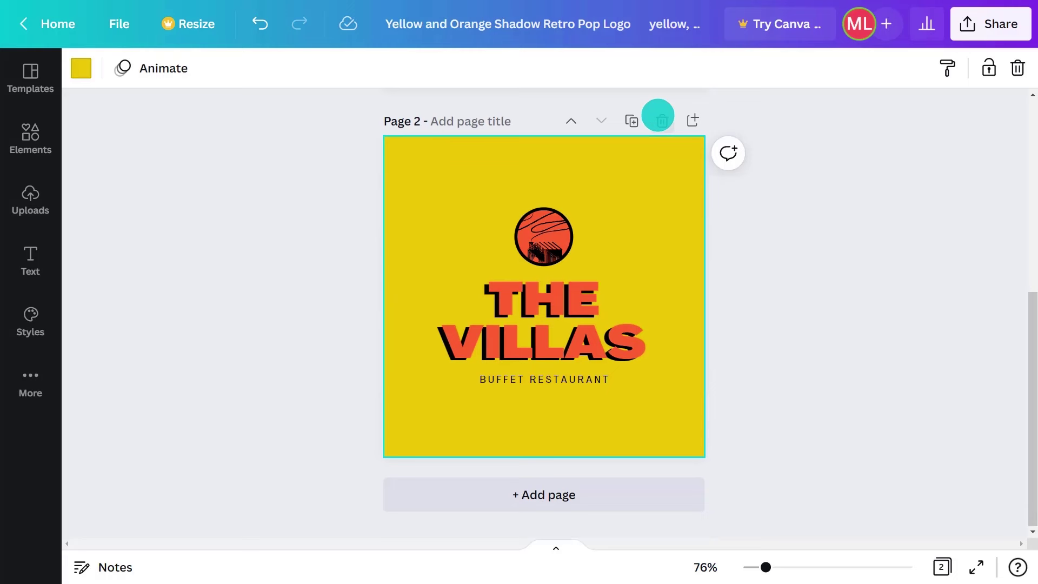
Step: Turn off all-caps for the "The Villas" title on page 2
left_click(563, 294)
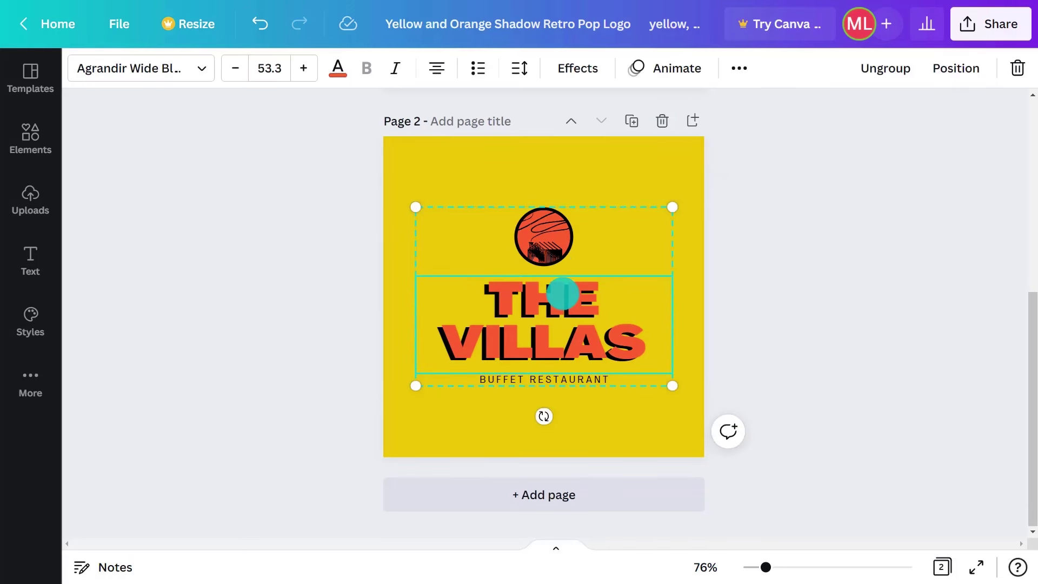
left_click(731, 67)
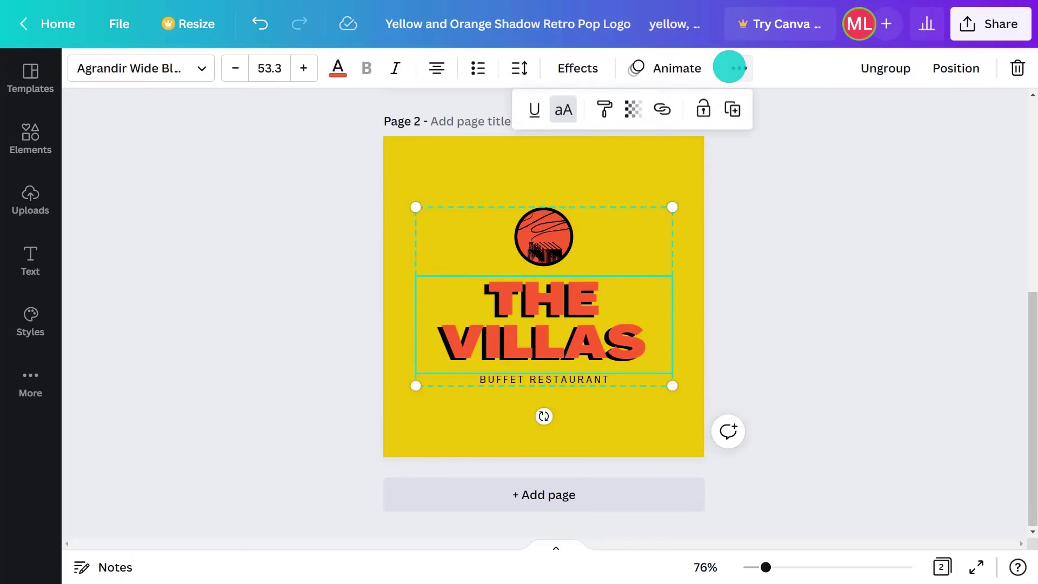
left_click(564, 108)
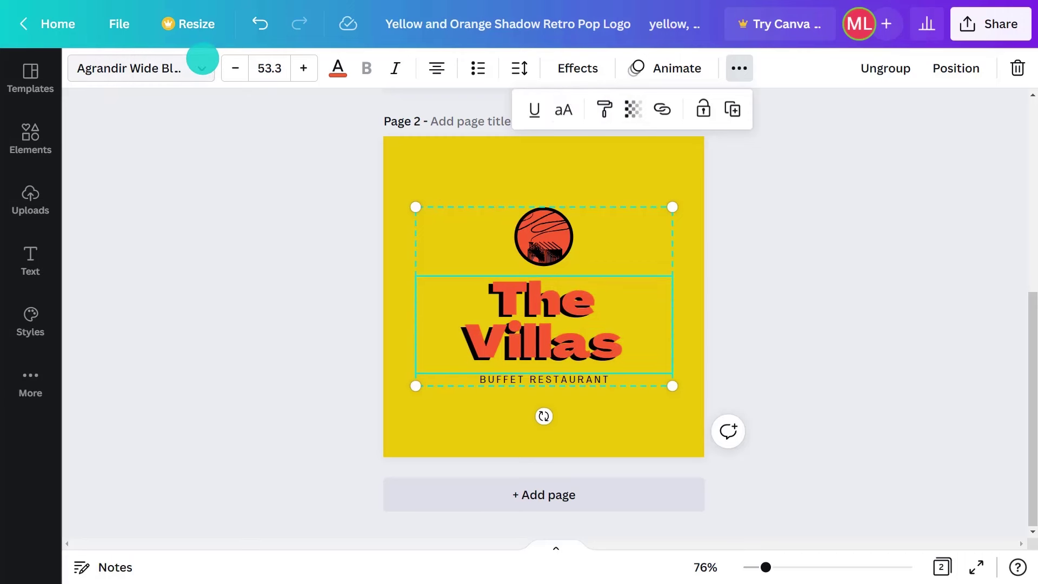
Step: Change the font of the page 2 title to Holiday
left_click(202, 61)
type("holiday")
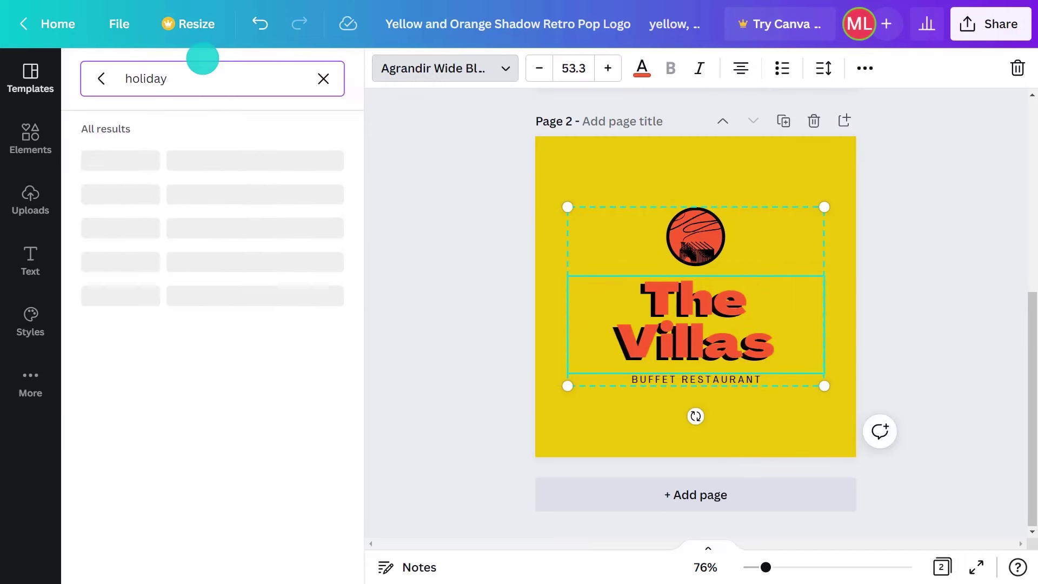
left_click(165, 162)
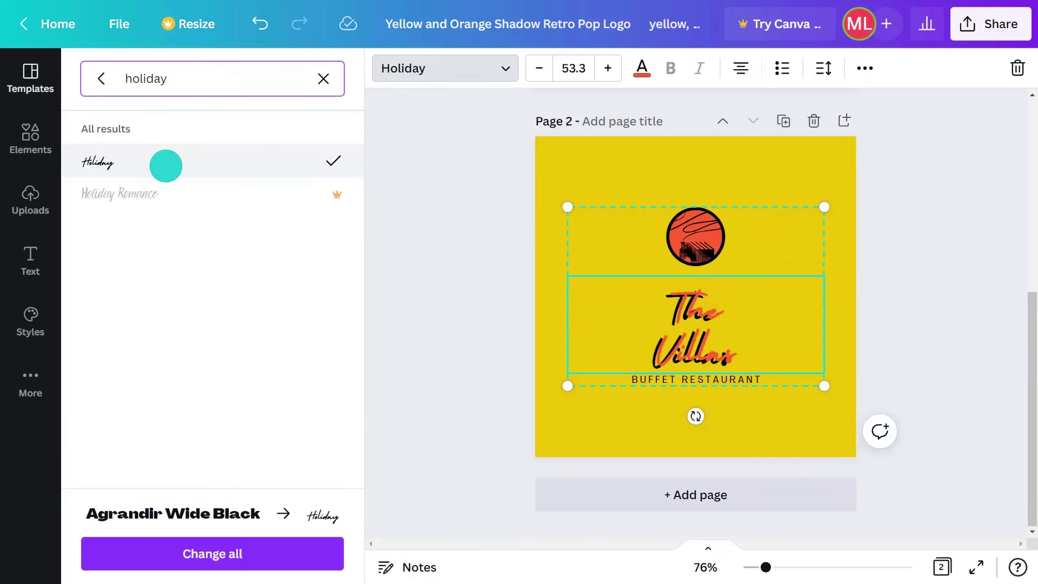
left_click(420, 297)
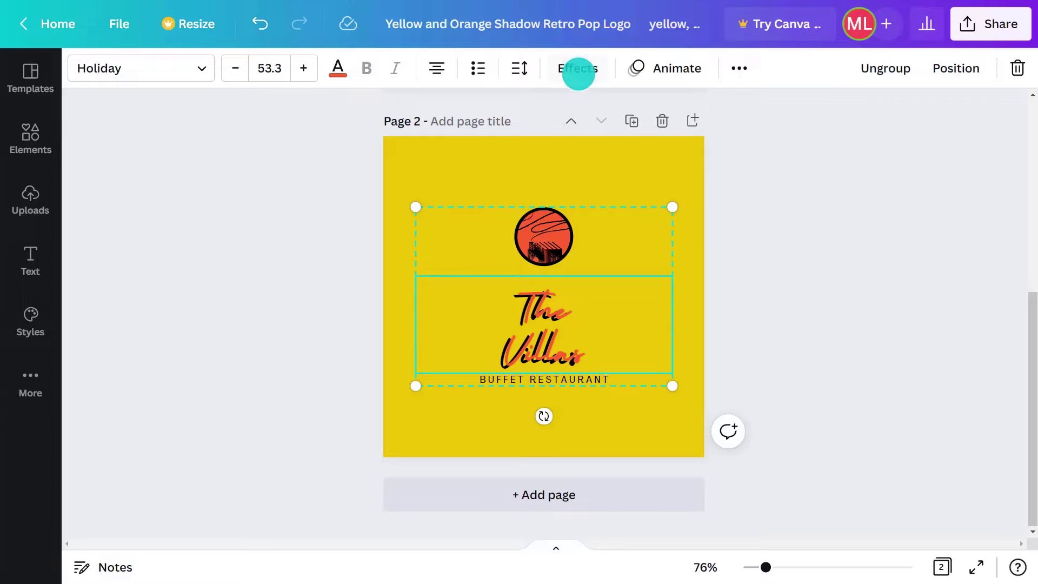
Step: Reduce the title's shadow offset to about 36 and enlarge the title to font size 60, placing it just above the tagline
left_click(578, 69)
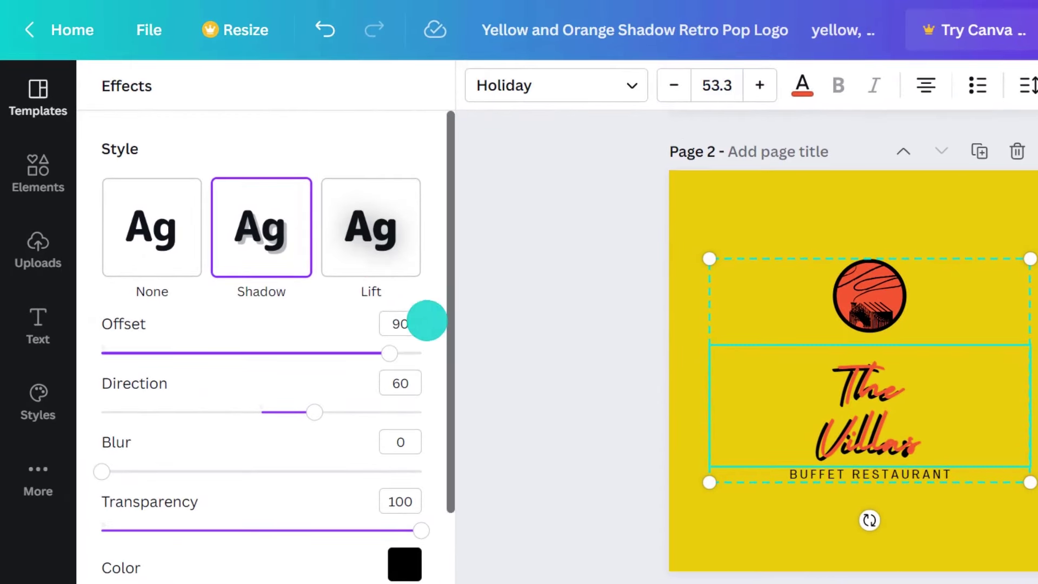
left_click_drag(389, 353, 223, 363)
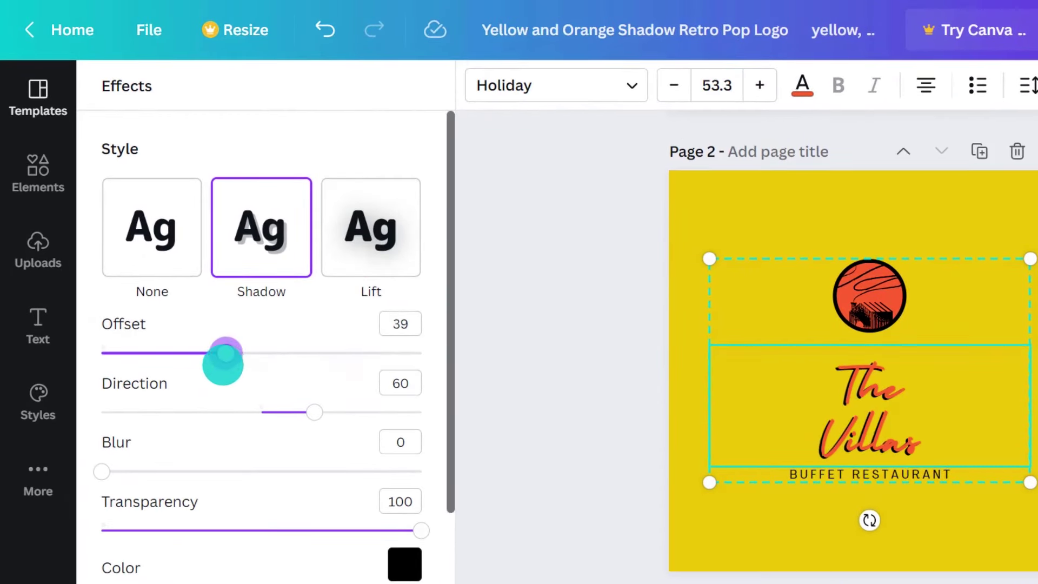
left_click(549, 354)
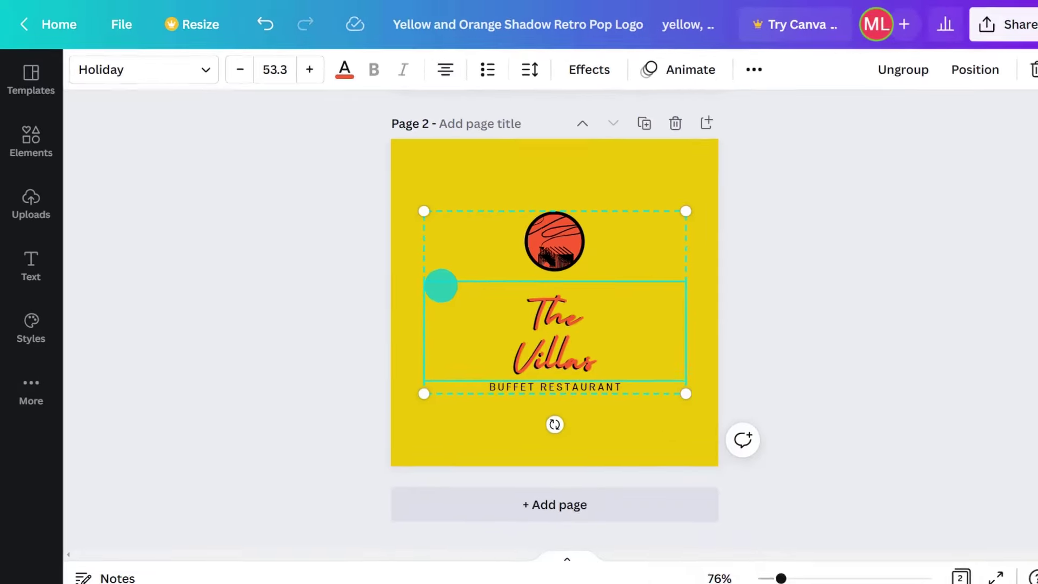
left_click(683, 395)
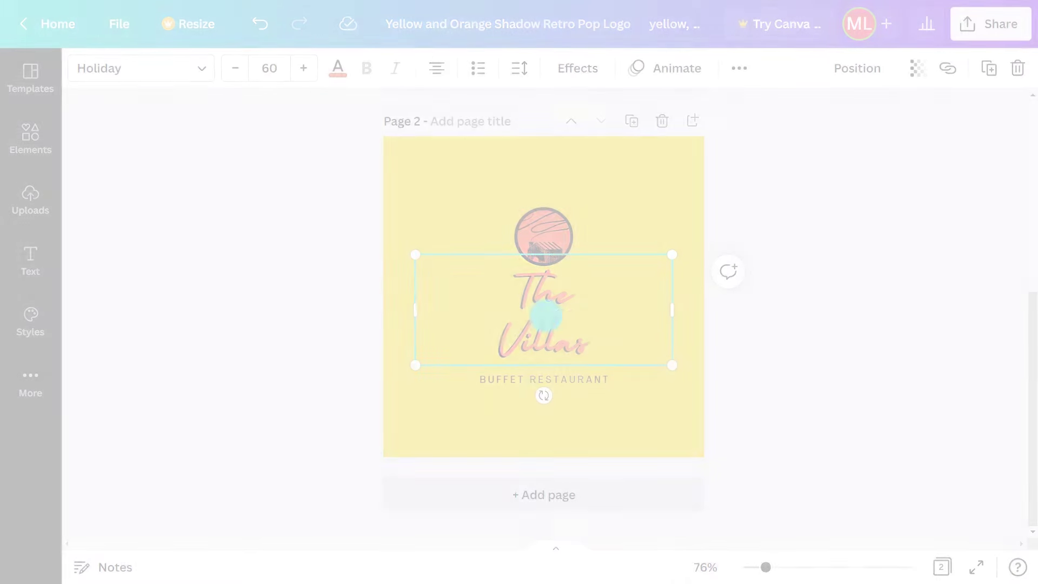
left_click(336, 312)
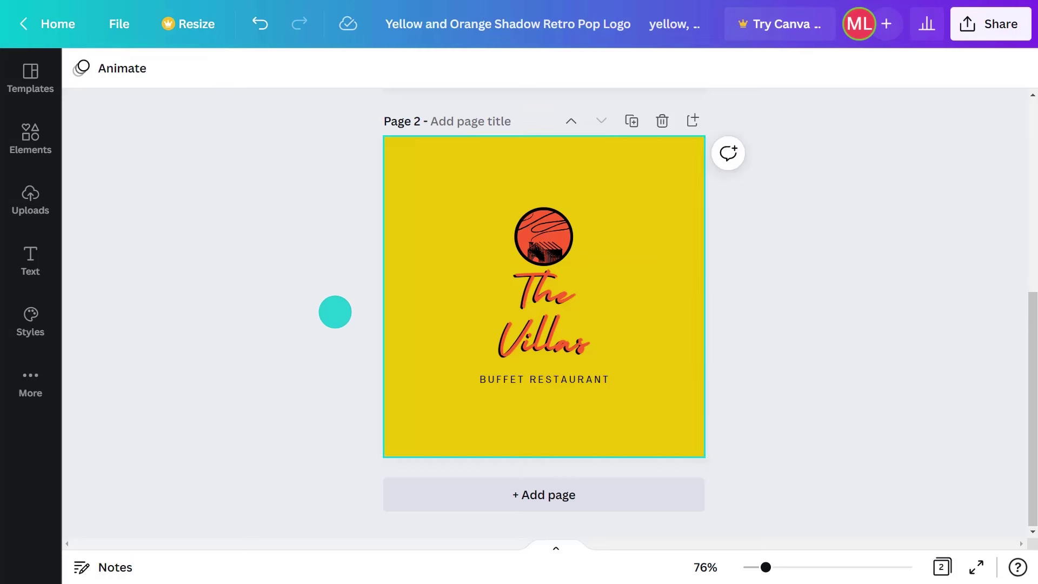
Step: Duplicate page 2 and change the title font on the copy to EFCO Brookshire
left_click(638, 120)
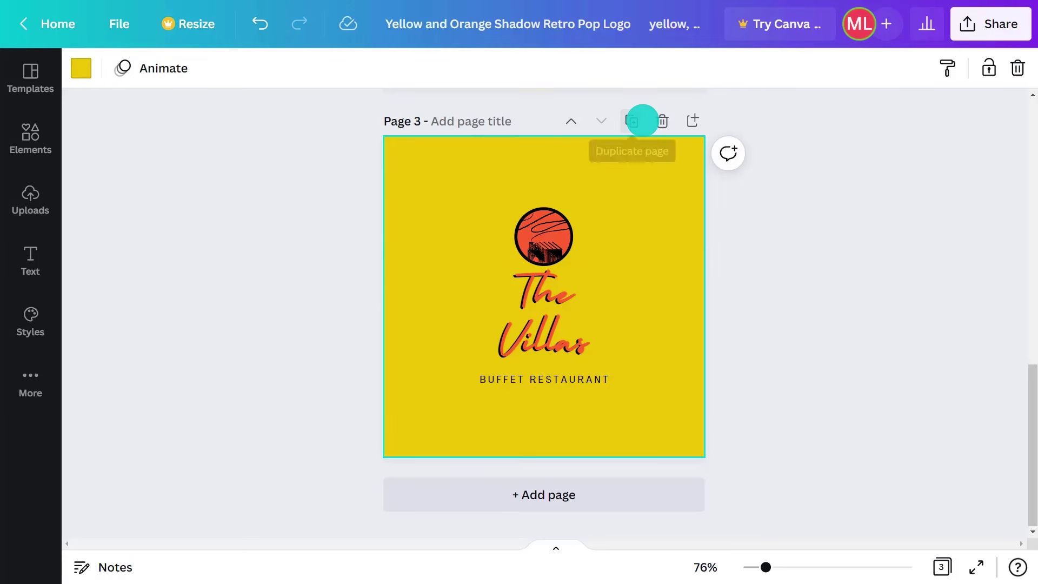
left_click(566, 309)
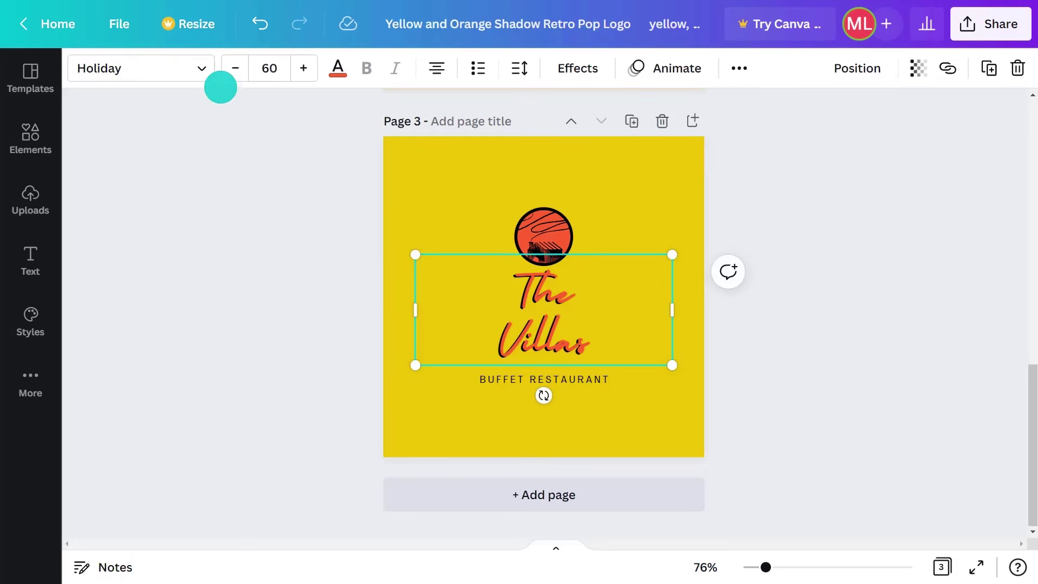
left_click(195, 68)
left_click(324, 79)
type("efco brook")
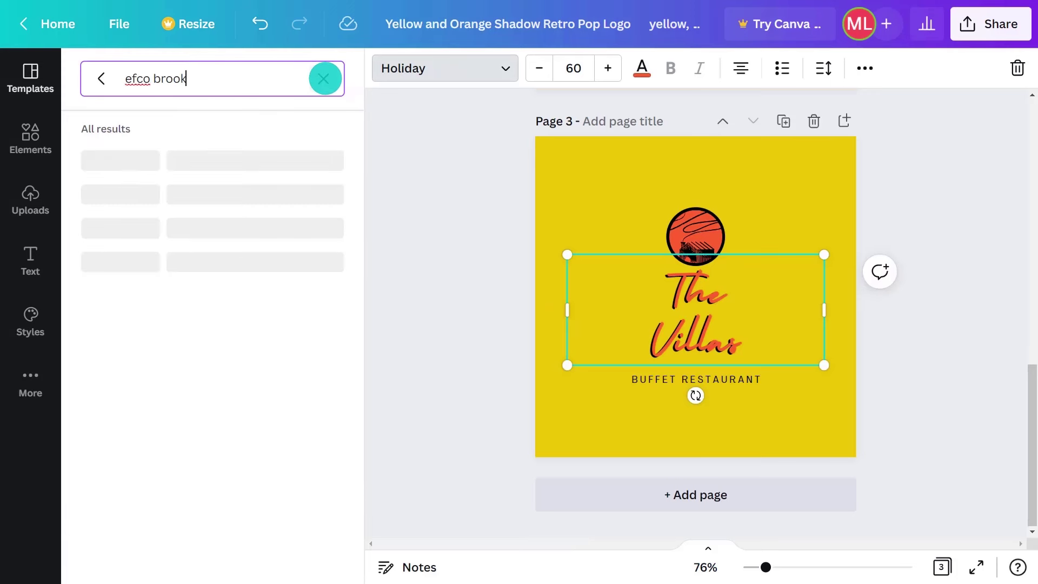
type("shire")
left_click(228, 160)
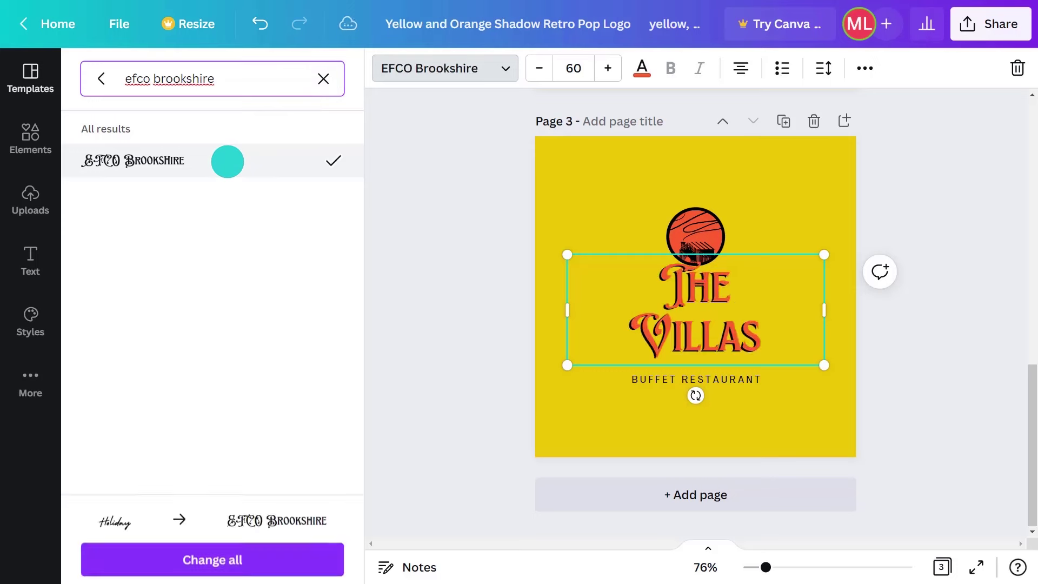
left_click(426, 233)
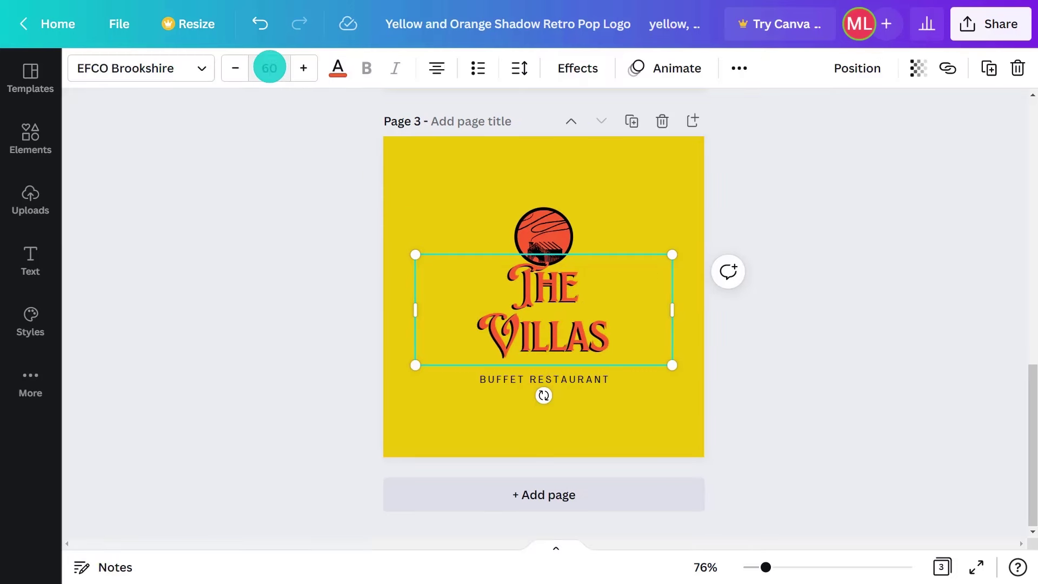
Step: Set the page 3 title's font size to 55 and its letter spacing to 20
left_click(269, 68)
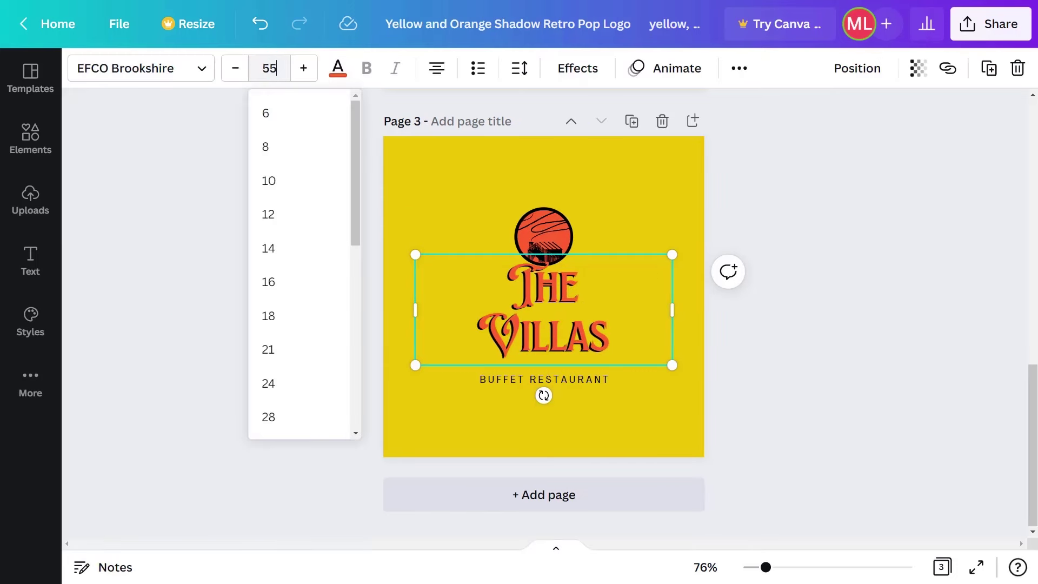
key("Return")
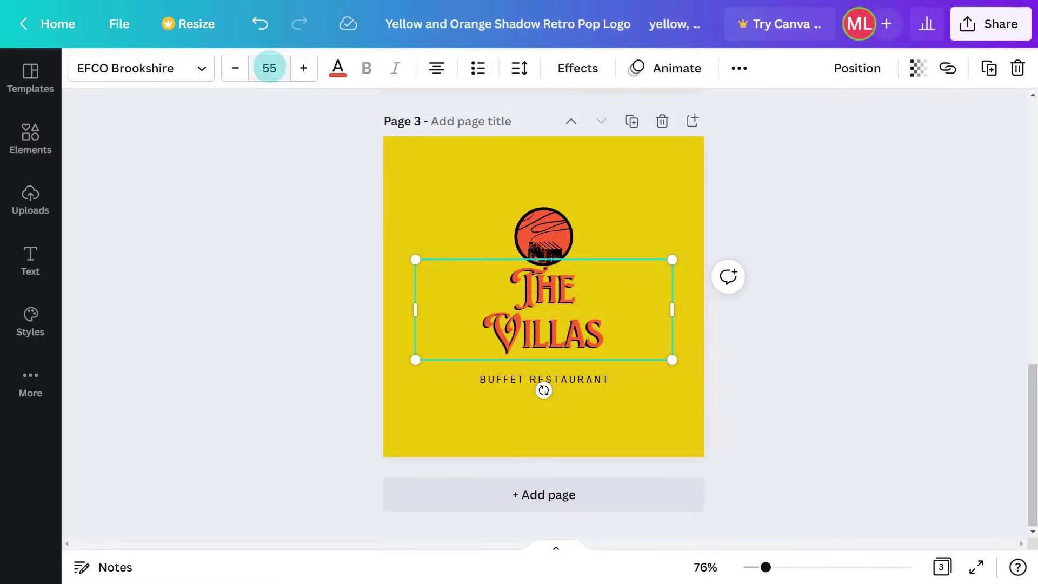
left_click(519, 68)
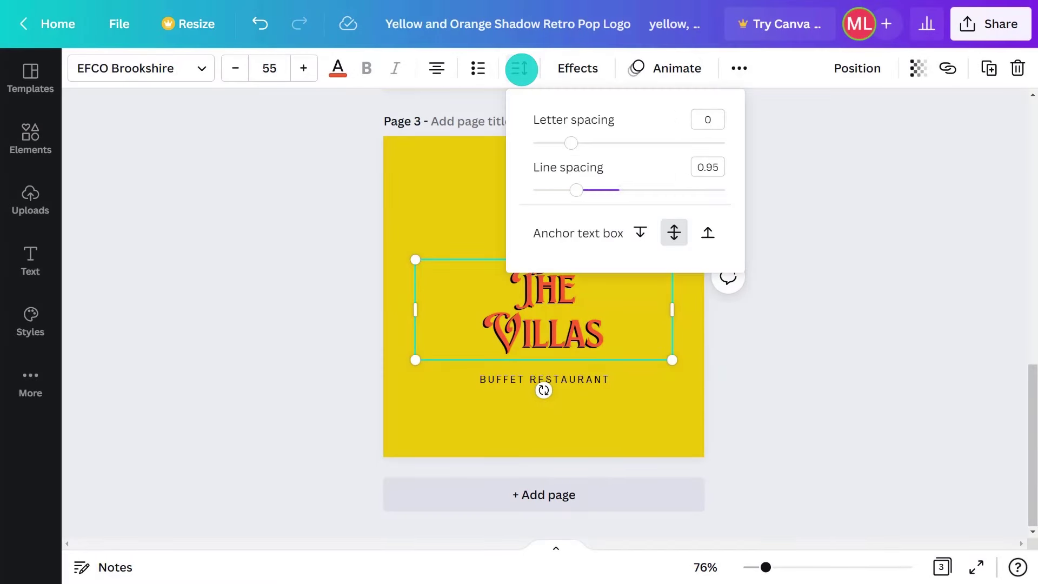
left_click_drag(570, 144, 574, 145)
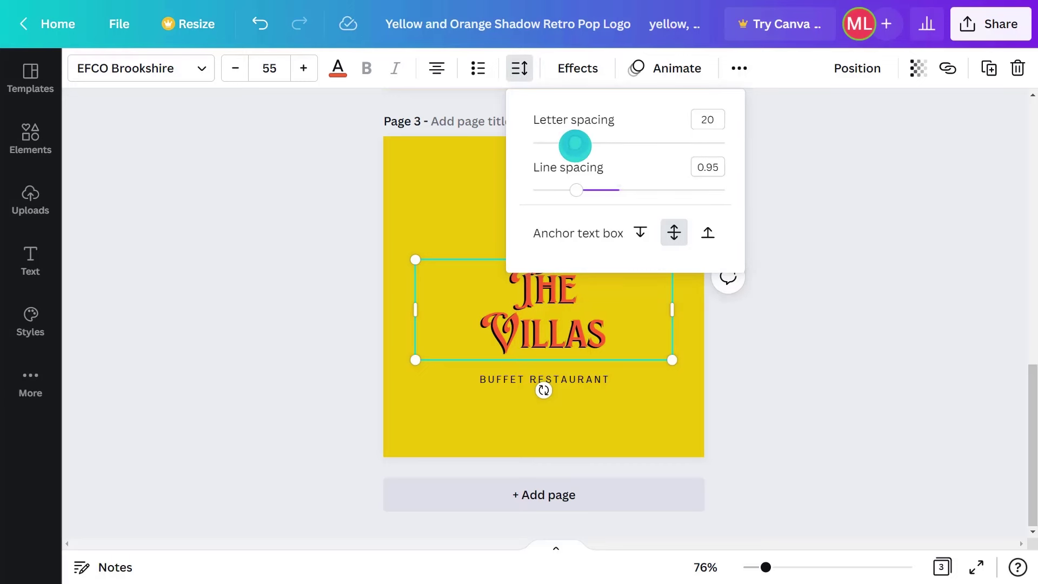
left_click(351, 188)
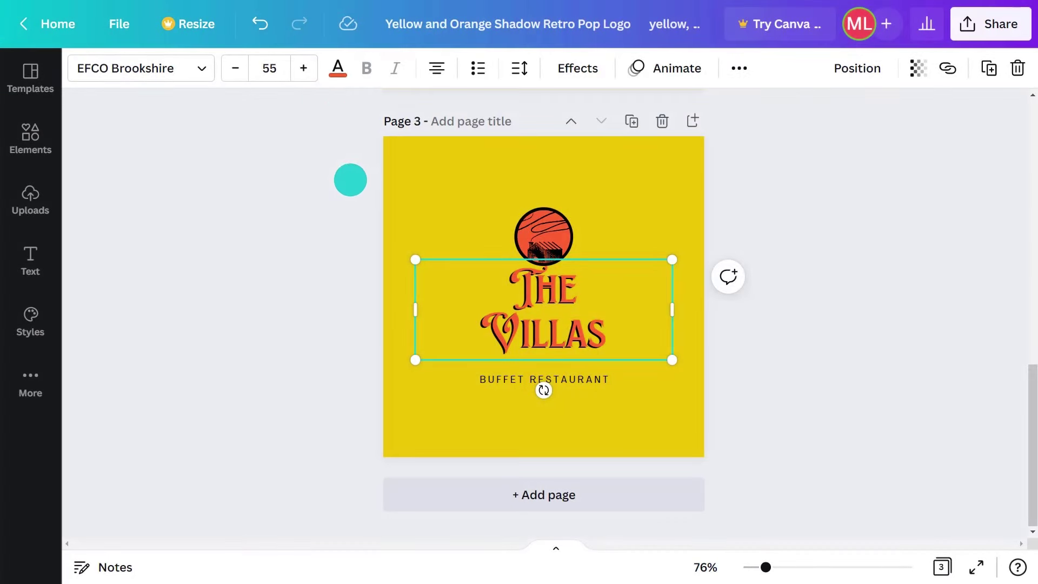
Step: Change the text colour of the page 3 title to white
left_click(336, 66)
left_click(319, 308)
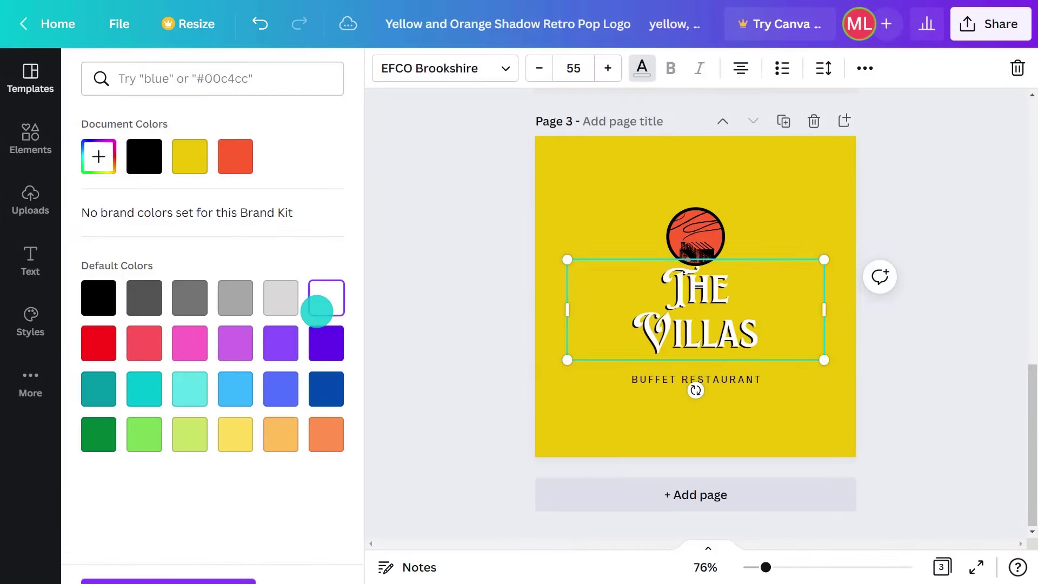
left_click(422, 288)
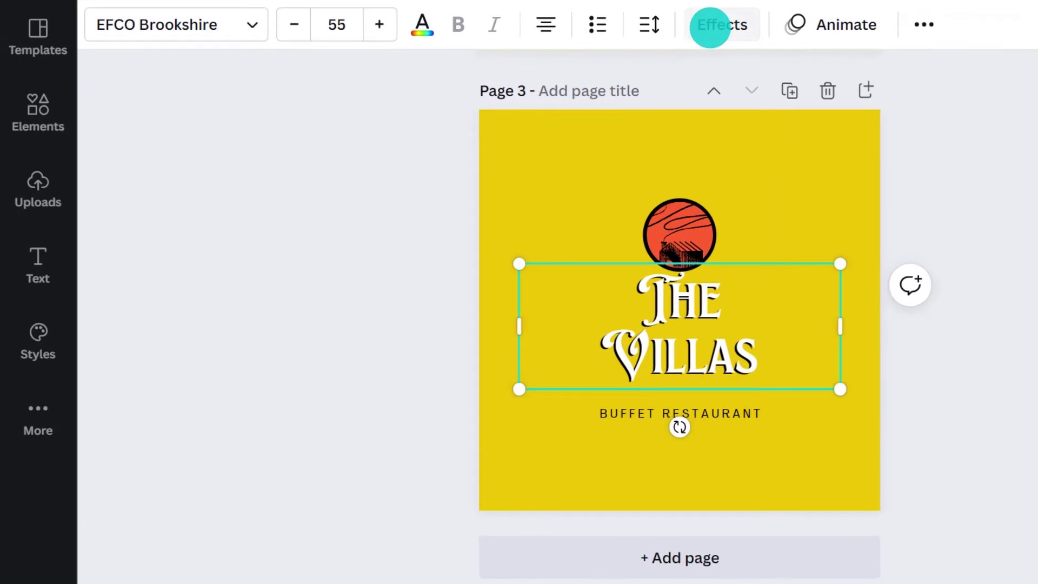
Step: Change the page 3 title's shadow colour to the document's orange-red
left_click(710, 25)
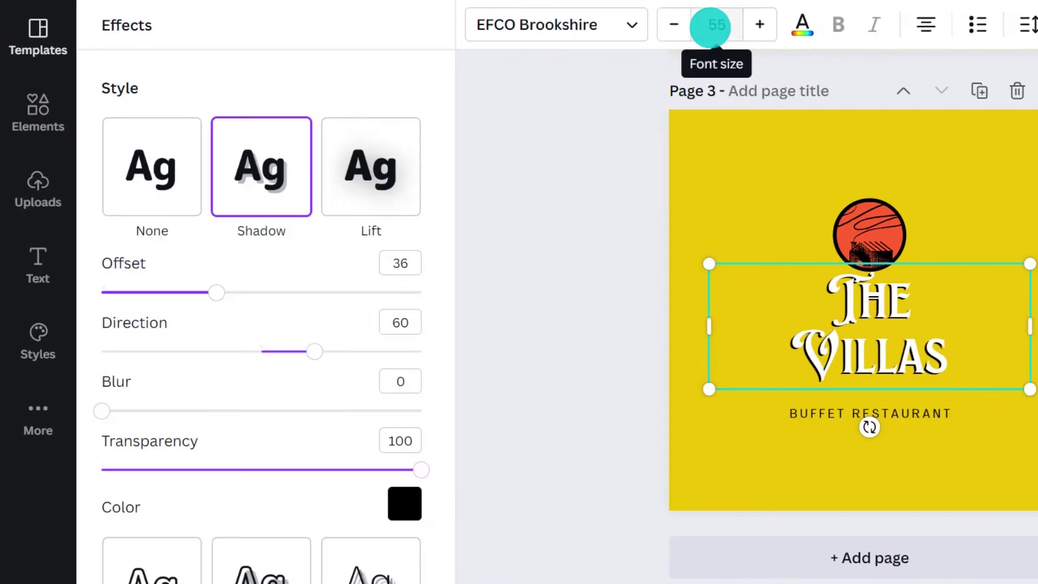
left_click(407, 496)
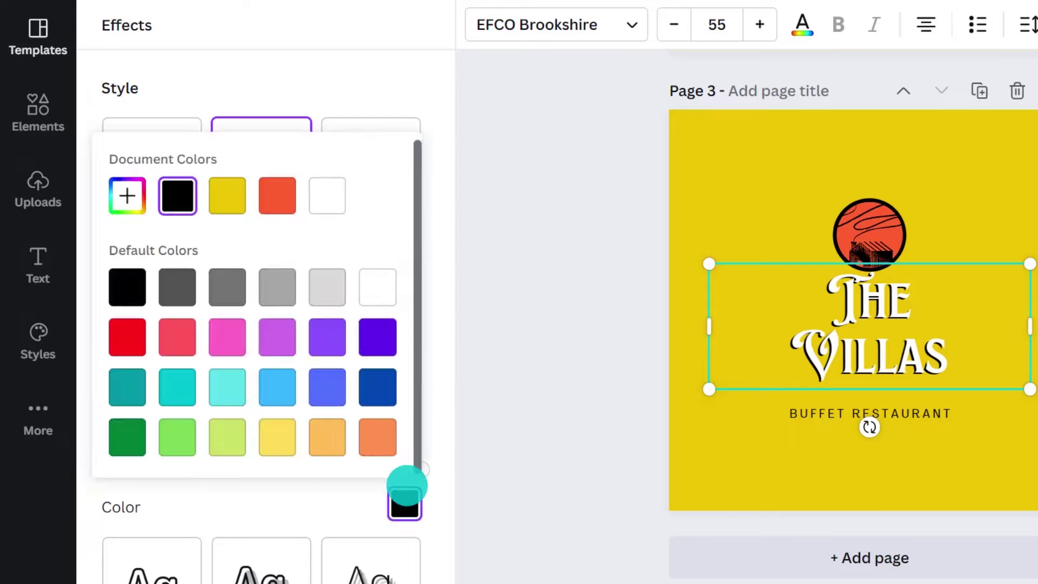
left_click(279, 195)
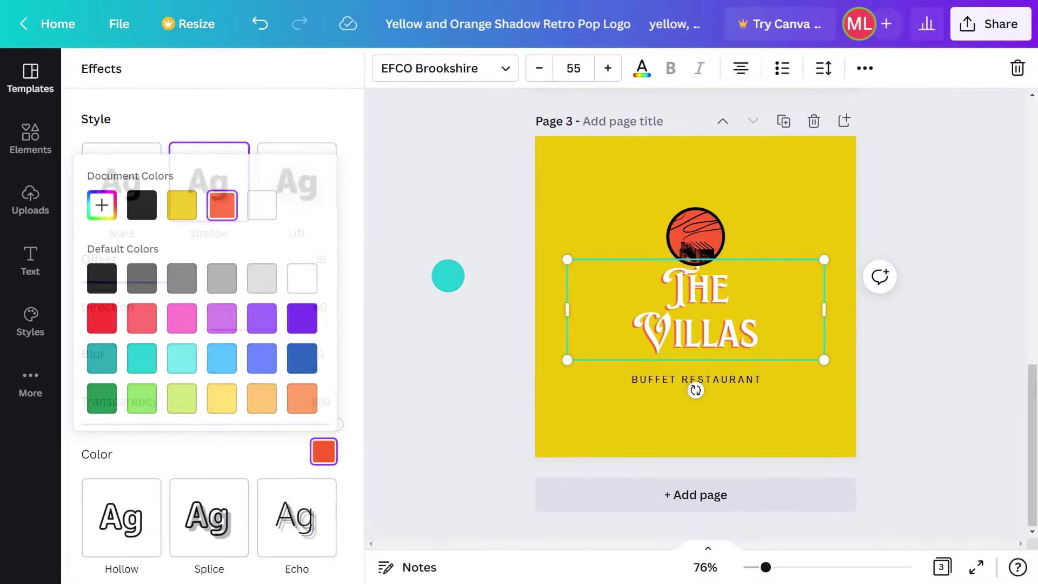
left_click(537, 284)
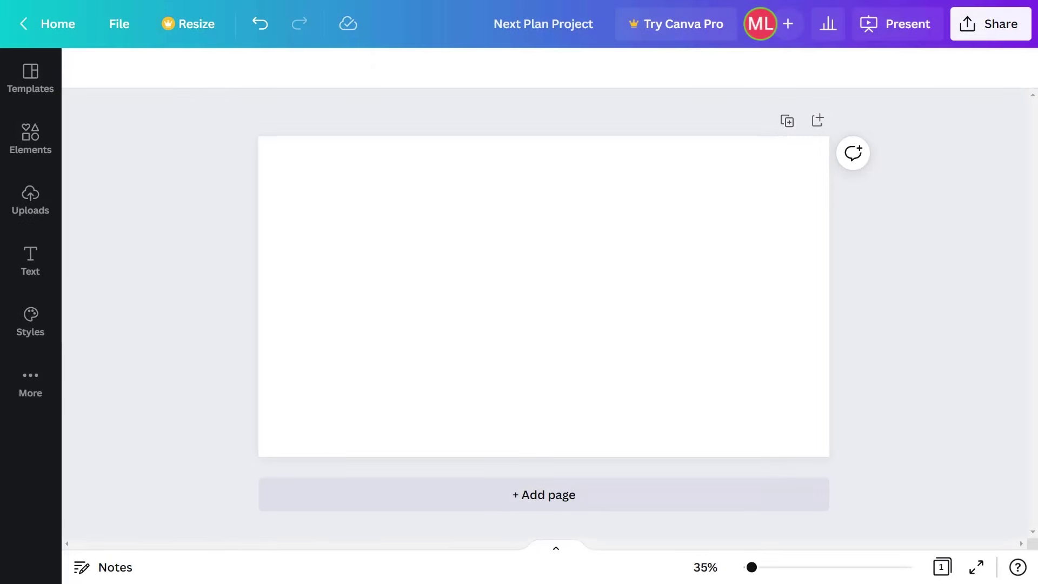
Step: Add a text box reading "Next Plan Project" to the blank Next Plan Project page and set its font to Now Bold
key("t")
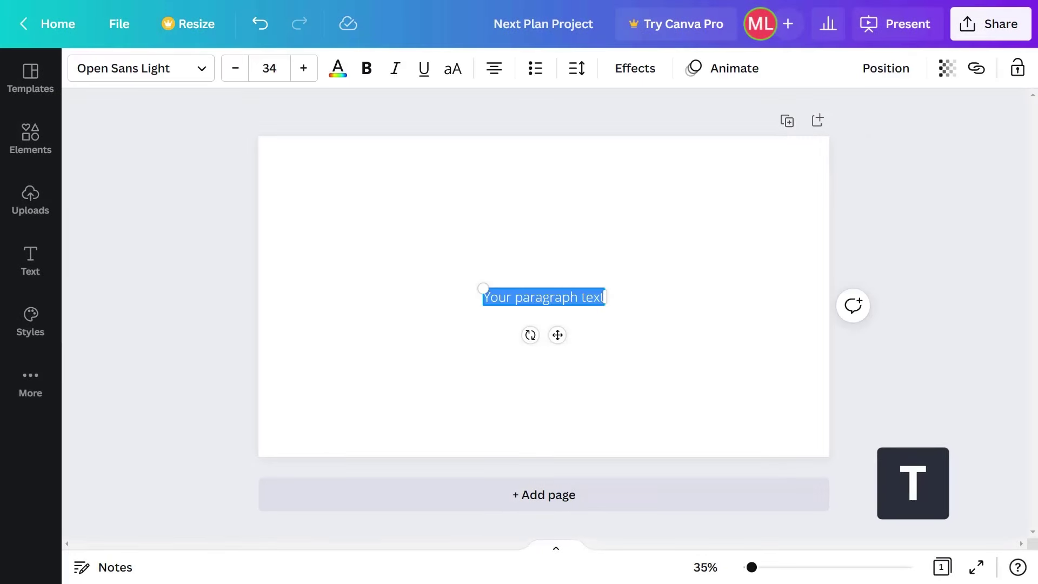
type("Next Plan Project")
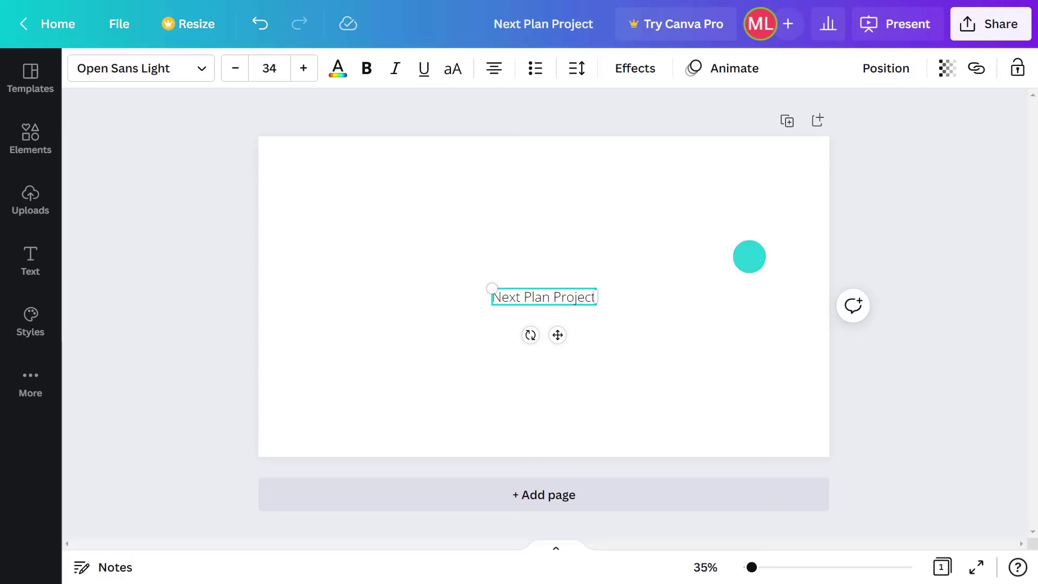
left_click(197, 67)
type("Now bold")
left_click(149, 158)
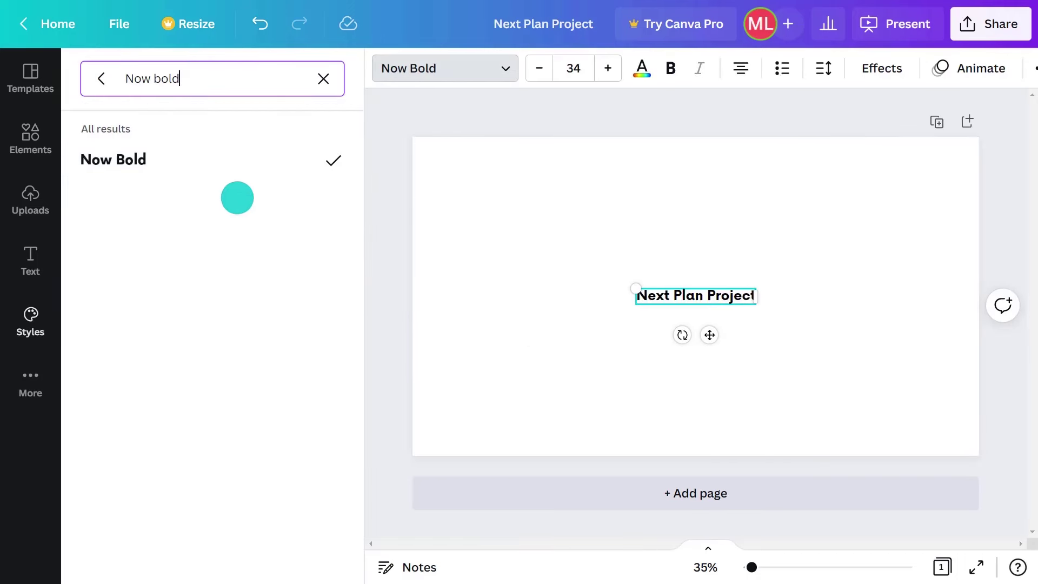
Step: Set the font size of the "Next Plan Project" text to 72
left_click(272, 67)
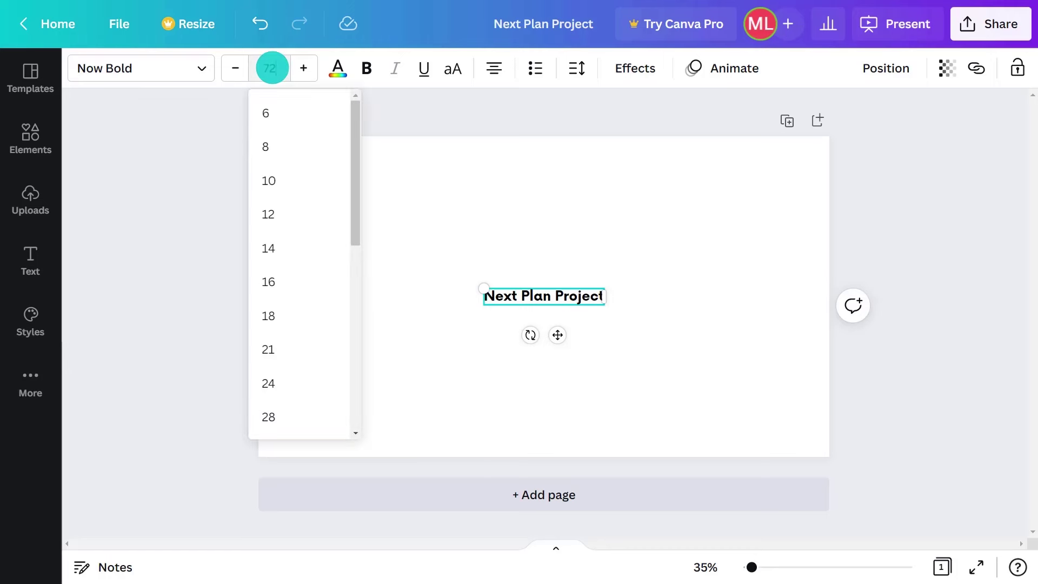
type("72")
key("Return")
Step: Set the text colour of "Next Plan Project" to hex 2B317F
left_click(338, 67)
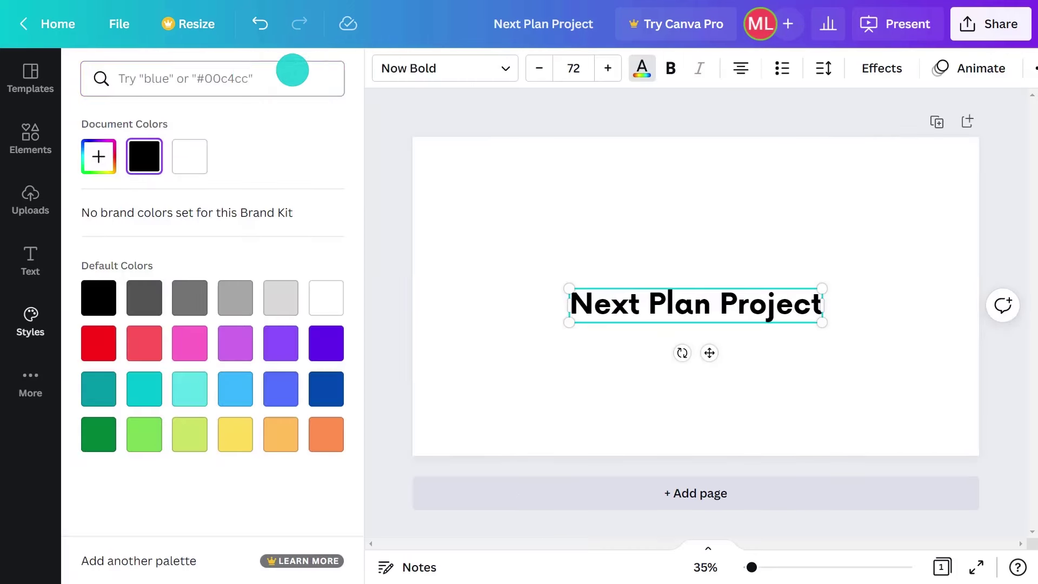
left_click(248, 72)
type("2B317F")
left_click(99, 157)
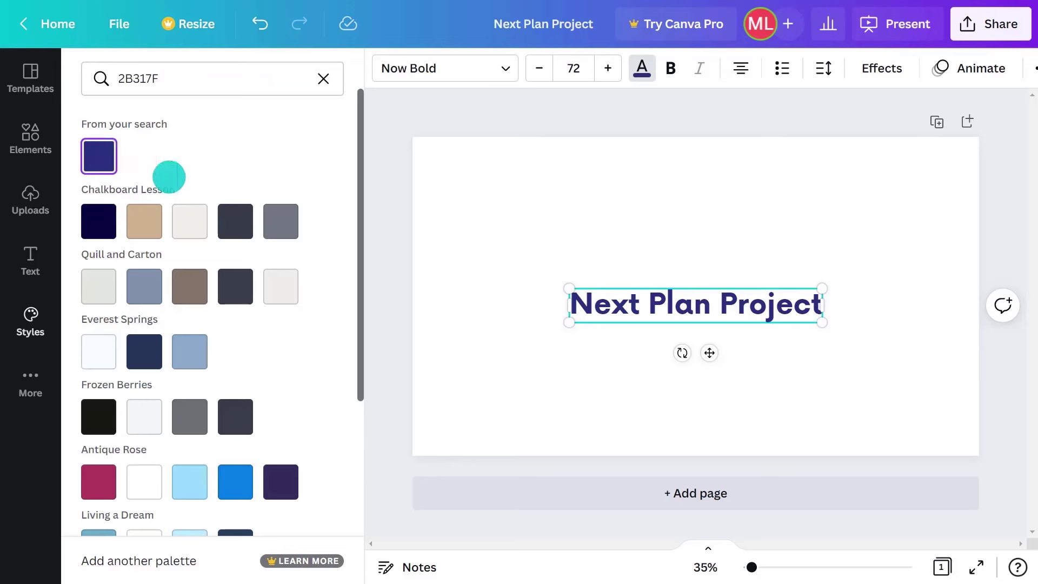
left_click(565, 66)
left_click_drag(627, 140, 621, 139)
left_click(299, 229)
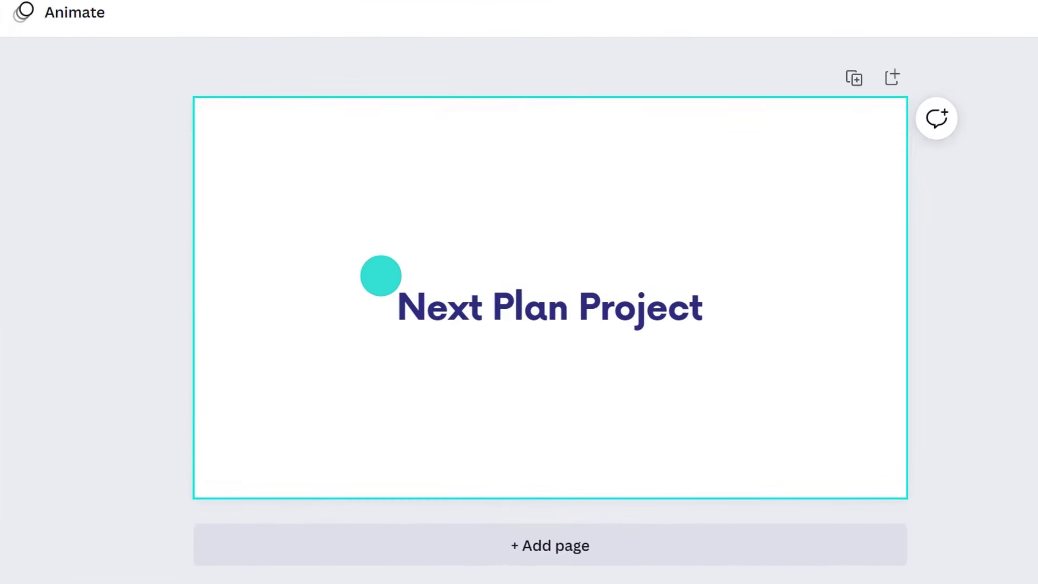
Step: Duplicate the "Next Plan Project" text and place the copy below and slightly left of the original
left_click(439, 295)
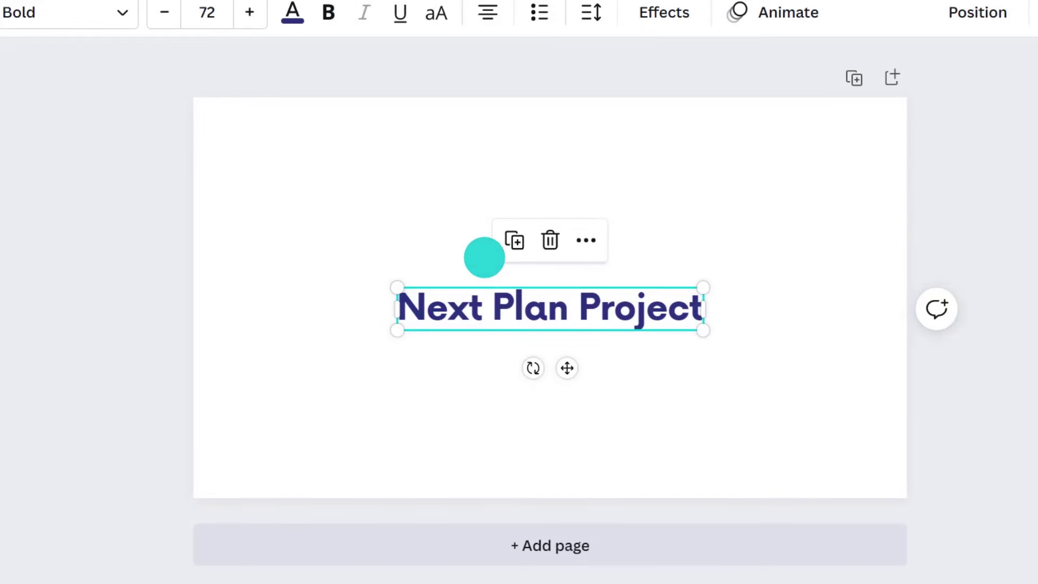
left_click(514, 239)
left_click_drag(575, 375, 457, 450)
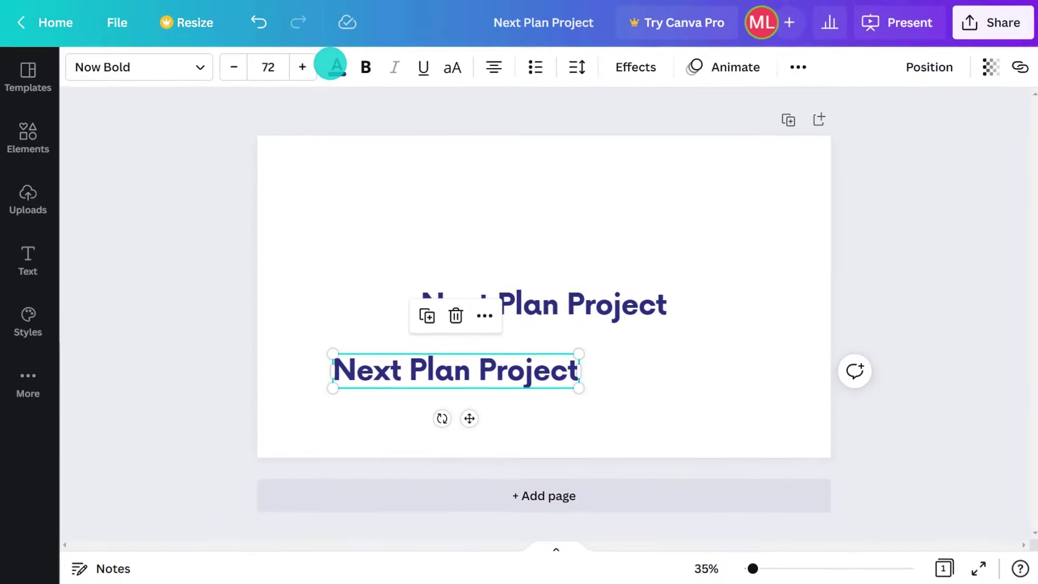
Step: Set the text colour of the lower "Next Plan Project" copy to hex 30E8BD
left_click(292, 12)
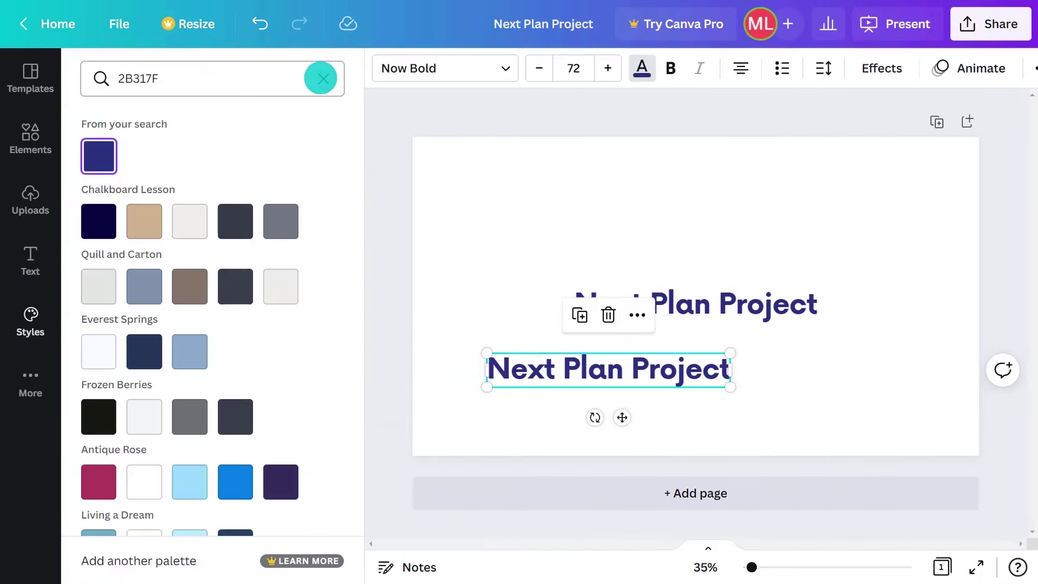
left_click(320, 79)
type("30E8BD")
left_click(101, 152)
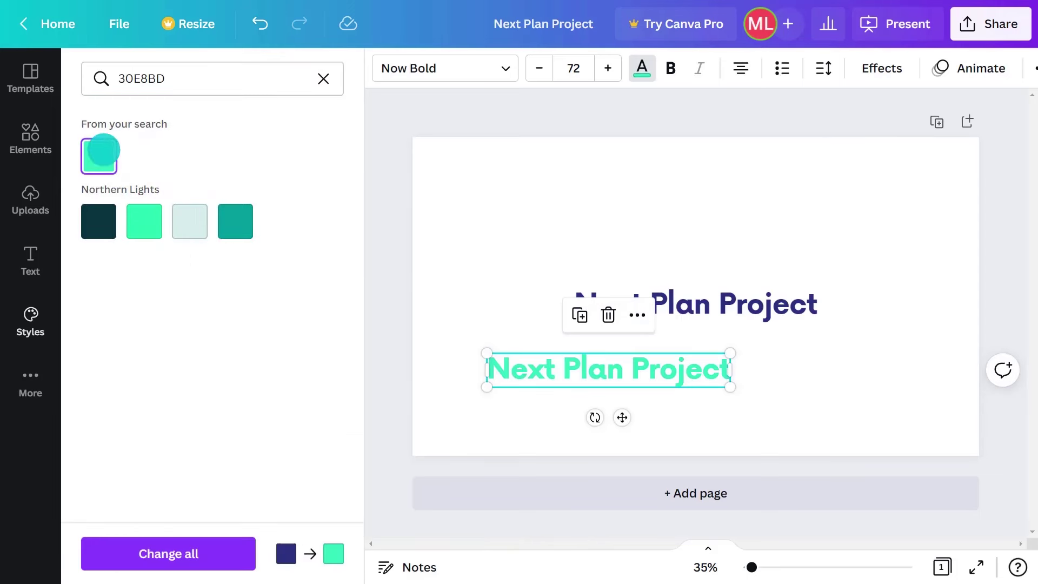
left_click(365, 259)
Step: Duplicate the dark blue "Next Plan Project" text and place the copy above the original
left_click(593, 320)
left_click(522, 256)
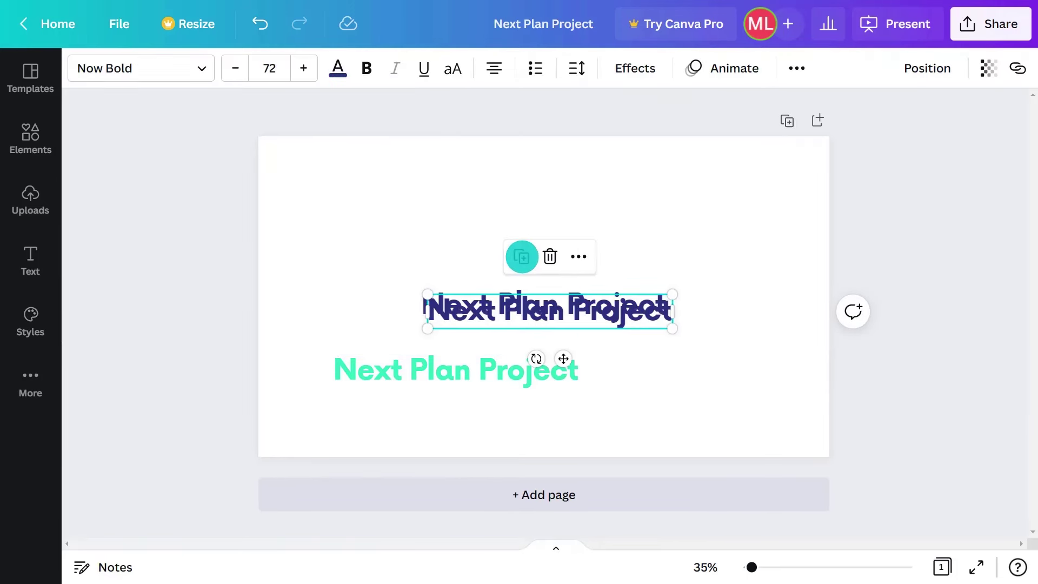
left_click_drag(560, 359, 582, 255)
Step: Put the word "Project" of the upper copy on a second line and change it to uppercase
left_click(666, 211)
left_click(453, 65)
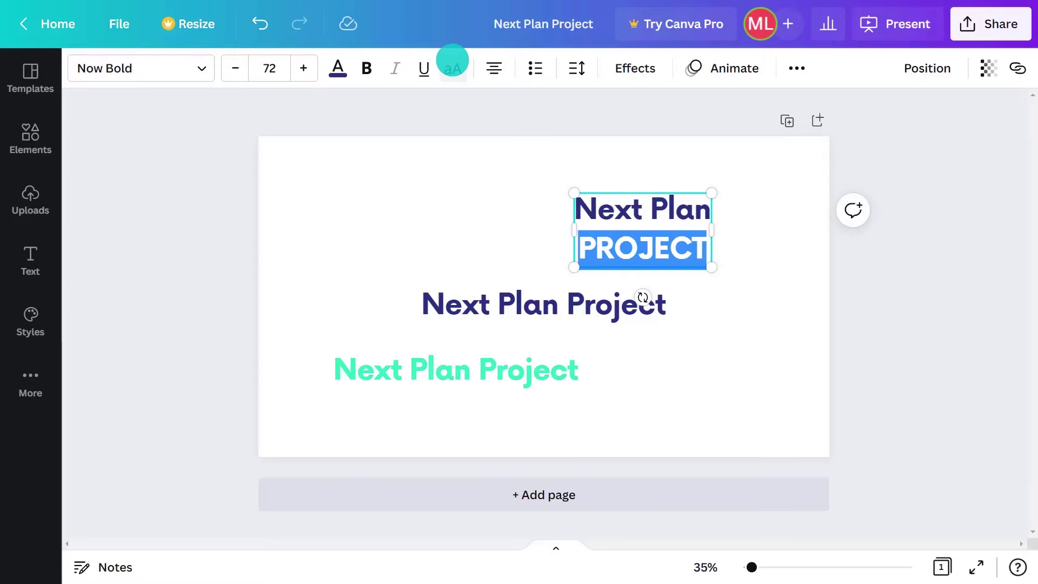
left_click(434, 197)
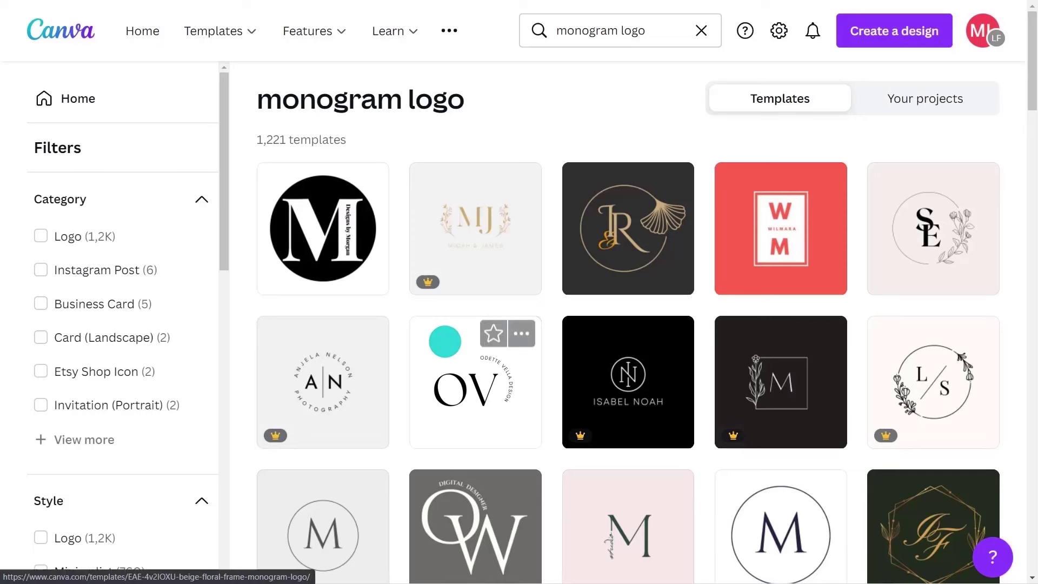
Step: Open the Black White Green Modern Monogram Logo template with the "OV" initials and look through its pages
left_click(445, 341)
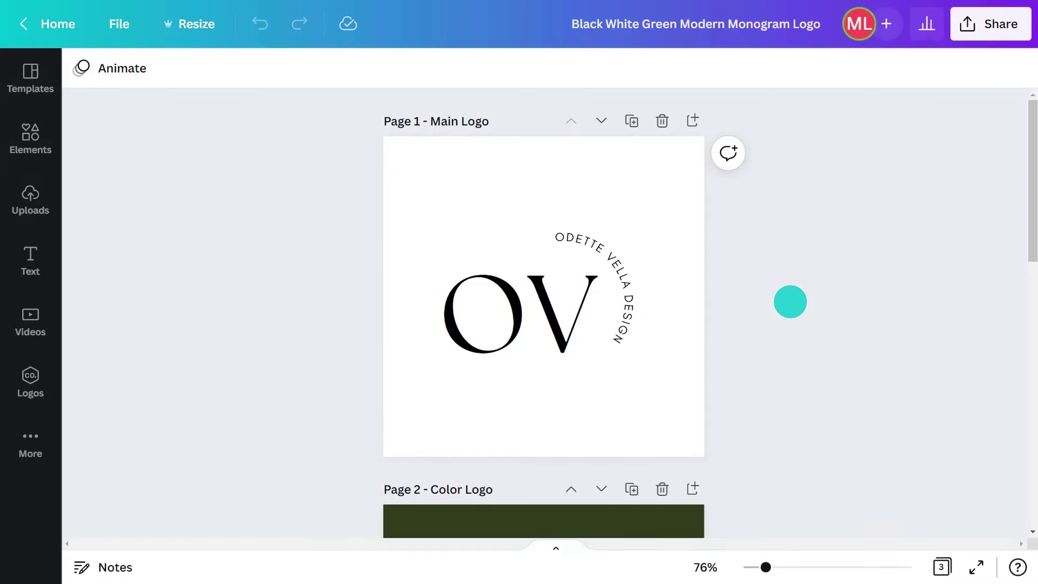
mouse_move(1030, 206)
left_mouse_down()
mouse_move(1031, 465)
mouse_move(991, 195)
left_mouse_up()
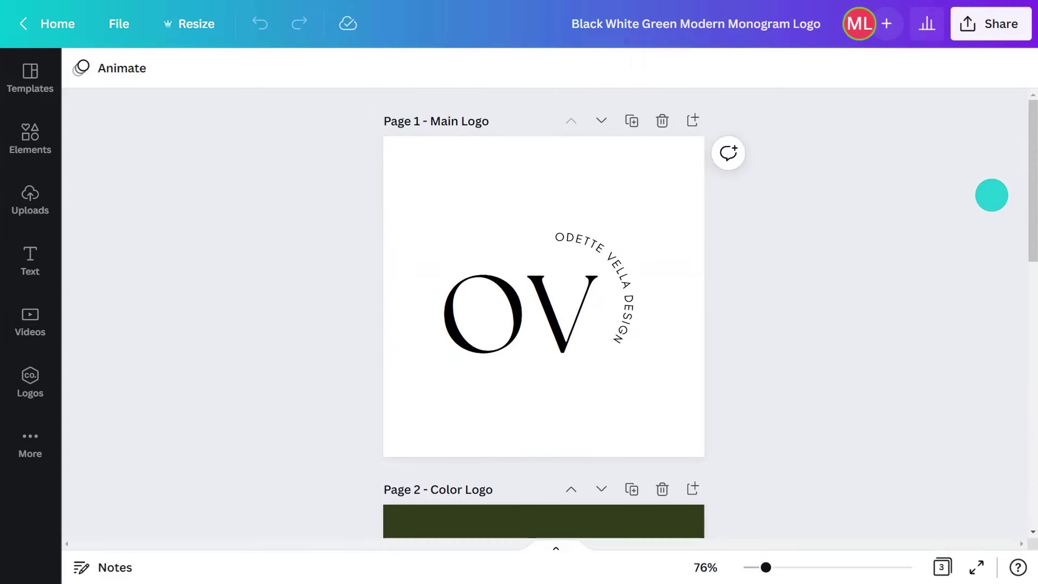
Step: Duplicate the "OV" text on page 1 and place the copy above the original
left_click(554, 306)
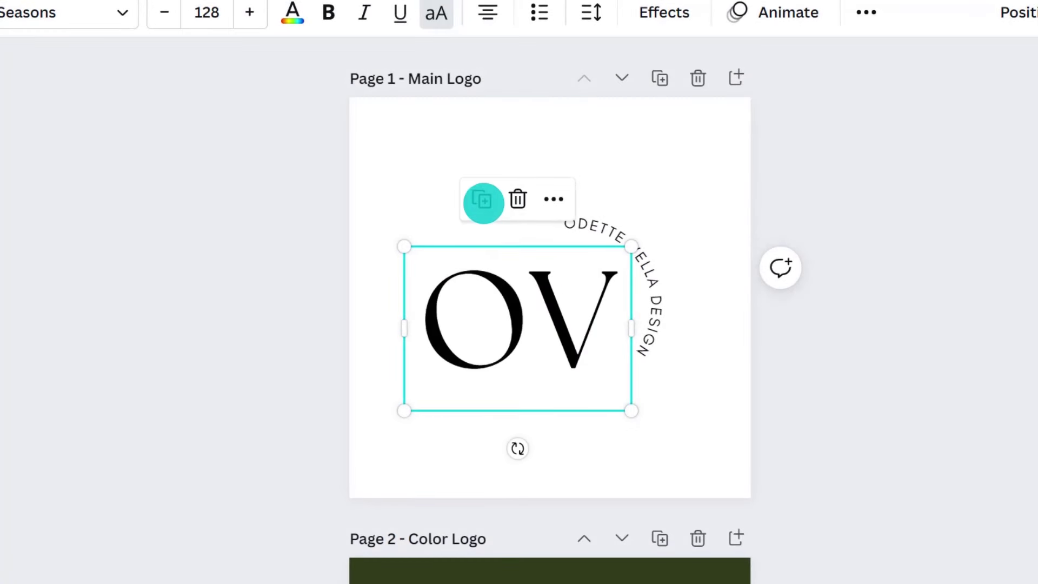
left_click(482, 201)
left_click_drag(598, 411, 542, 248)
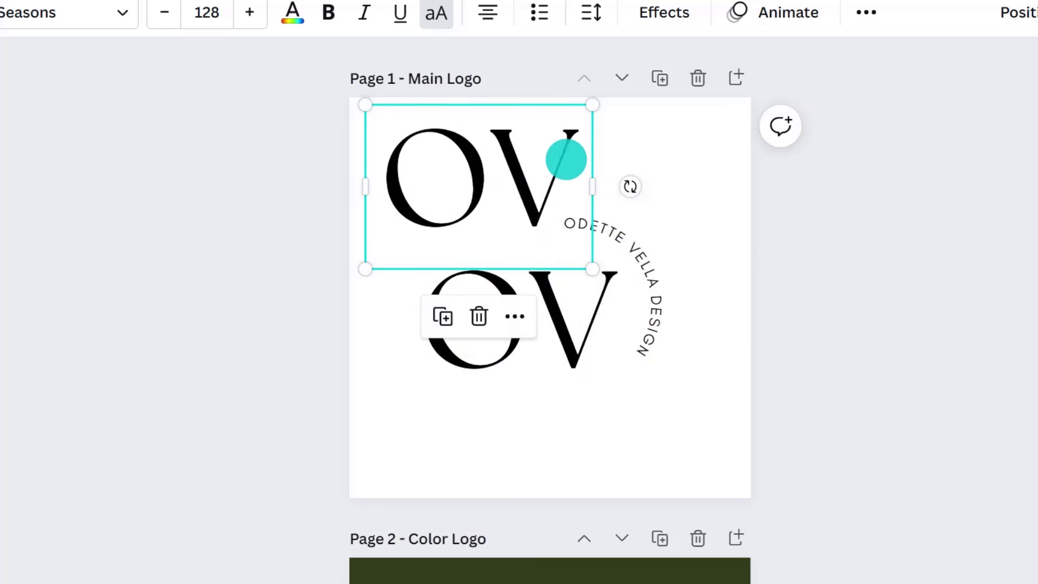
Step: Reduce the upper text copy to the letter "O" and the lower one to the letter "V"
key("BackSpace")
left_click(533, 302)
left_click(533, 302)
key("BackSpace")
left_click(723, 399)
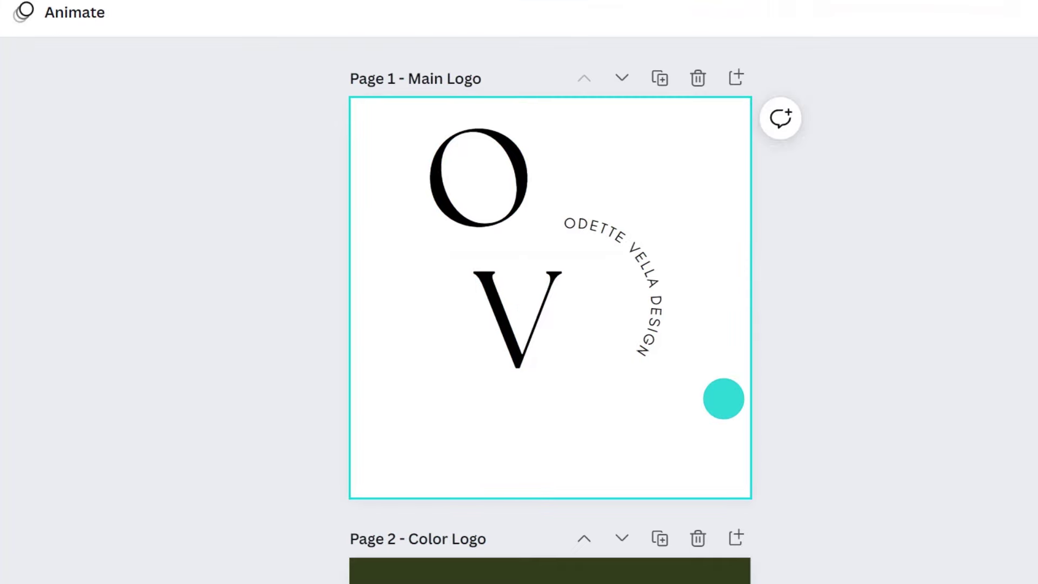
Step: Set the font of both the "O" and "V" texts to Maldina Script
left_click(504, 319)
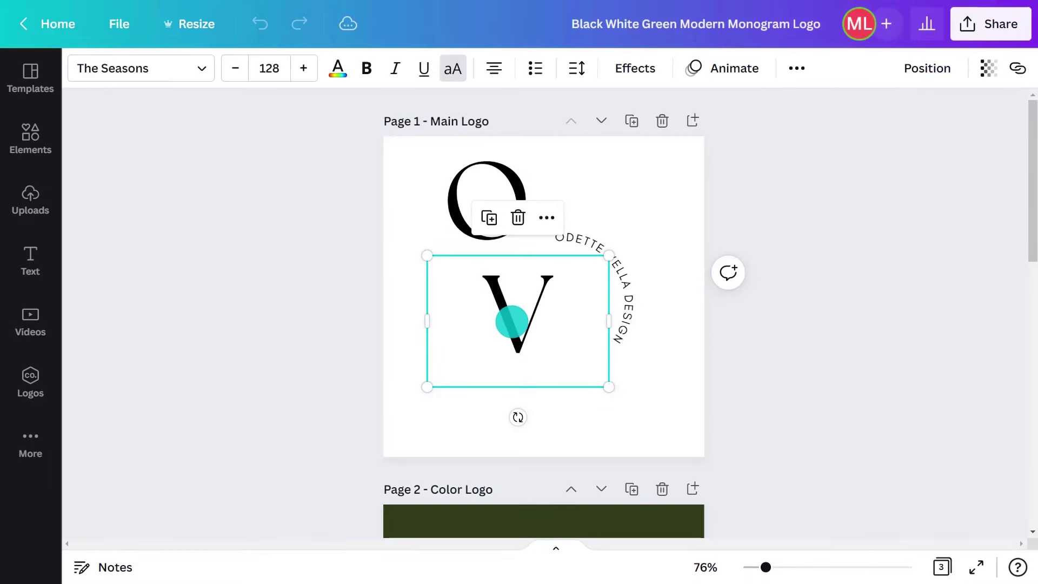
left_click(446, 221, "shift")
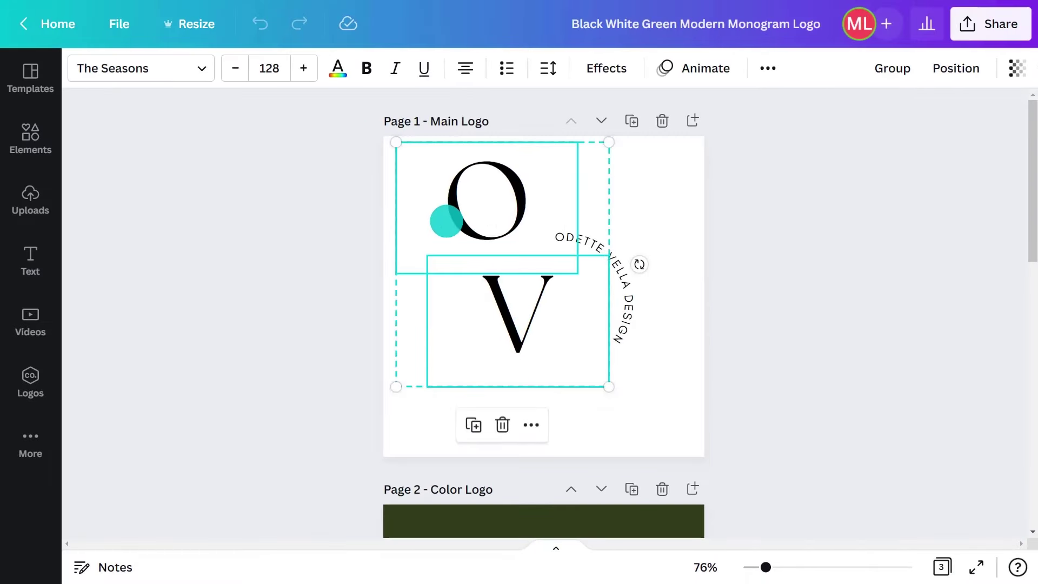
left_click(202, 68)
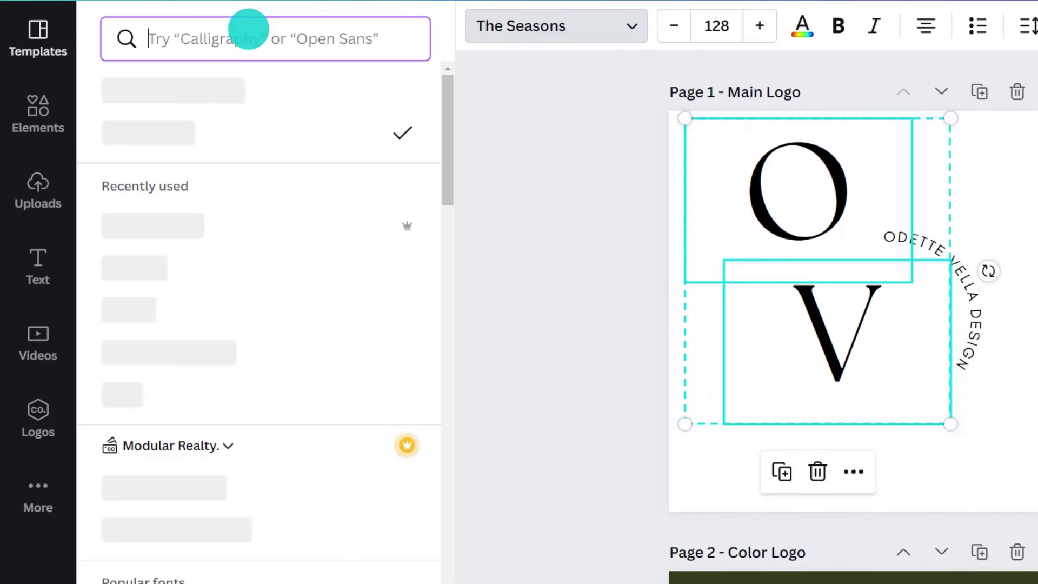
type("script")
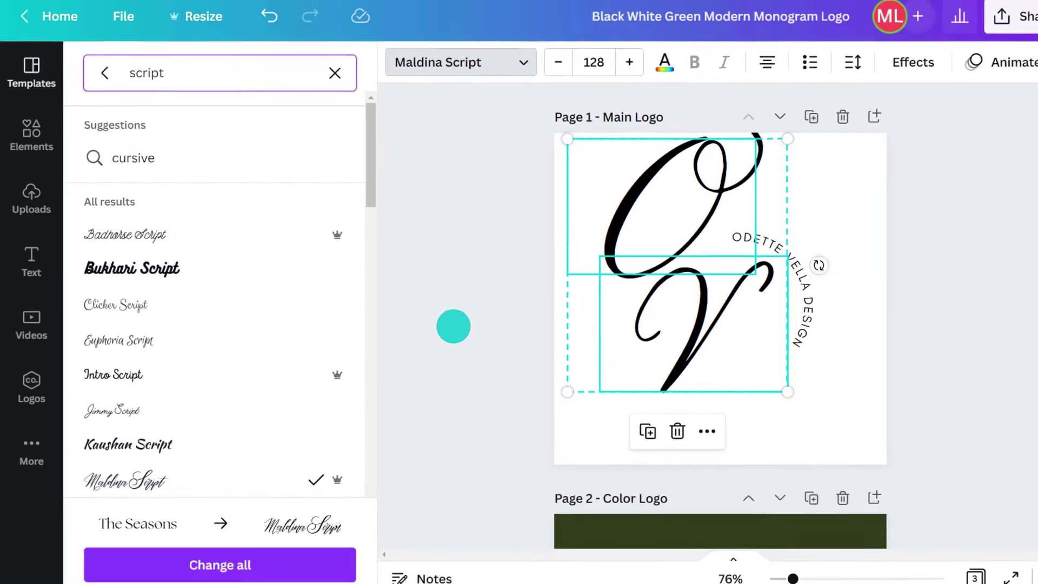
left_click(735, 340)
Step: Set the font size of both the "O" and "V" texts to 101
left_click(265, 68)
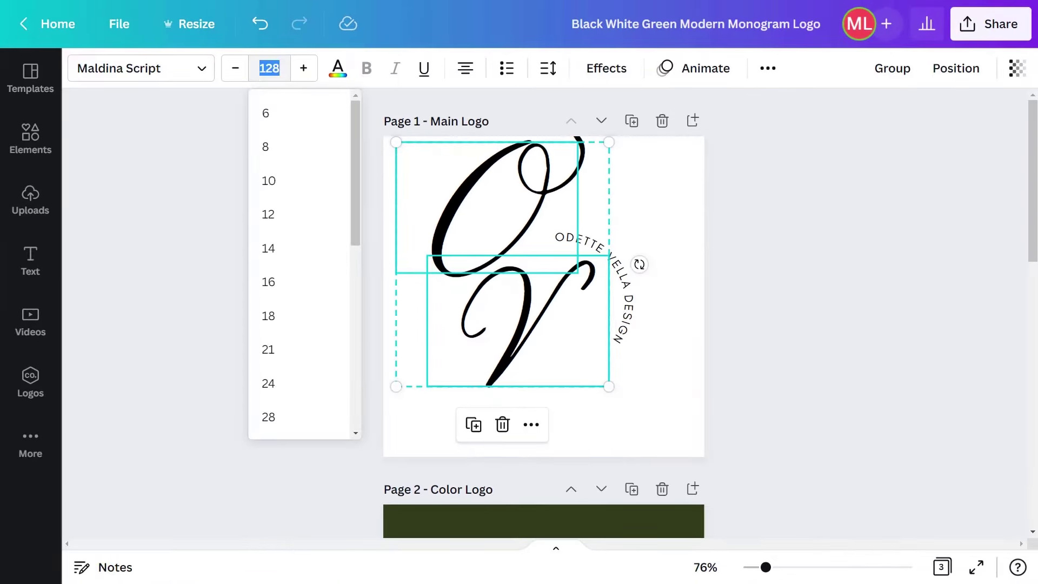
type("101")
key("Return")
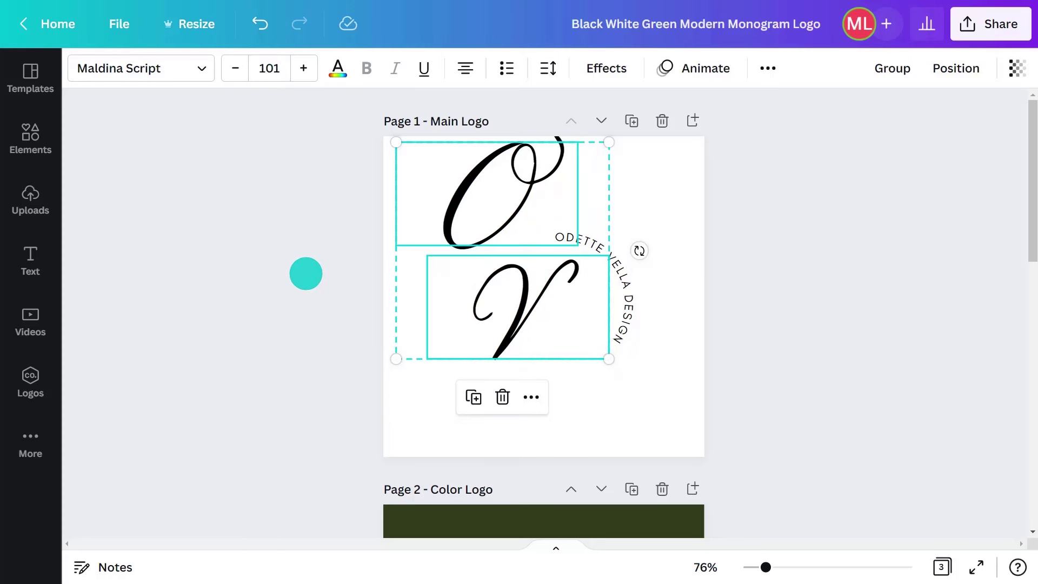
left_click(427, 234)
Step: Move the "O" down so it overlaps the "V" and group the two letters
left_click_drag(482, 216, 486, 294)
left_click(509, 338, "shift")
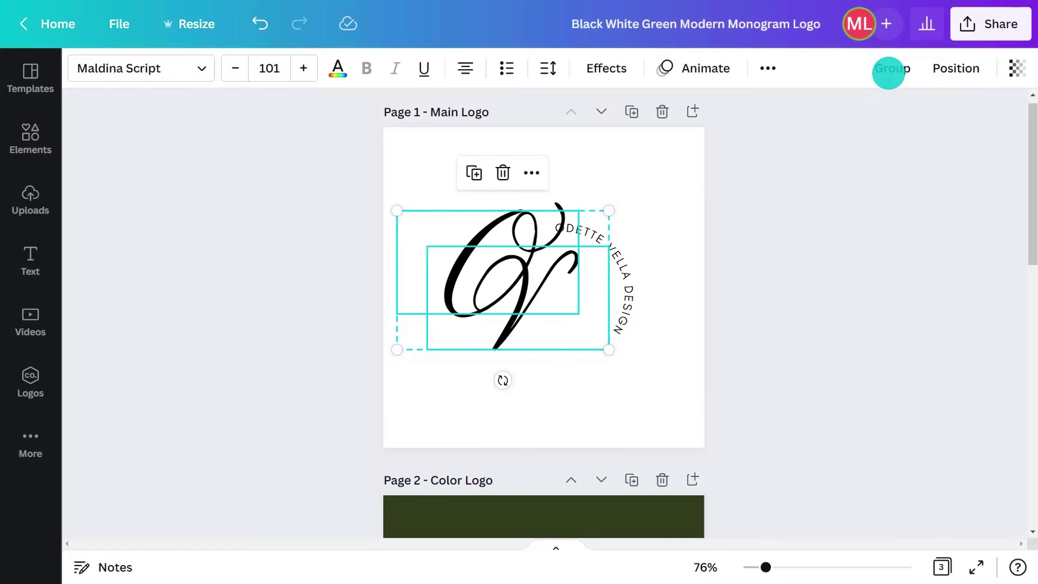
left_click(891, 68)
Step: Move the grouped "OV" monogram slightly down and to the right on page 1
left_click_drag(515, 281, 547, 325)
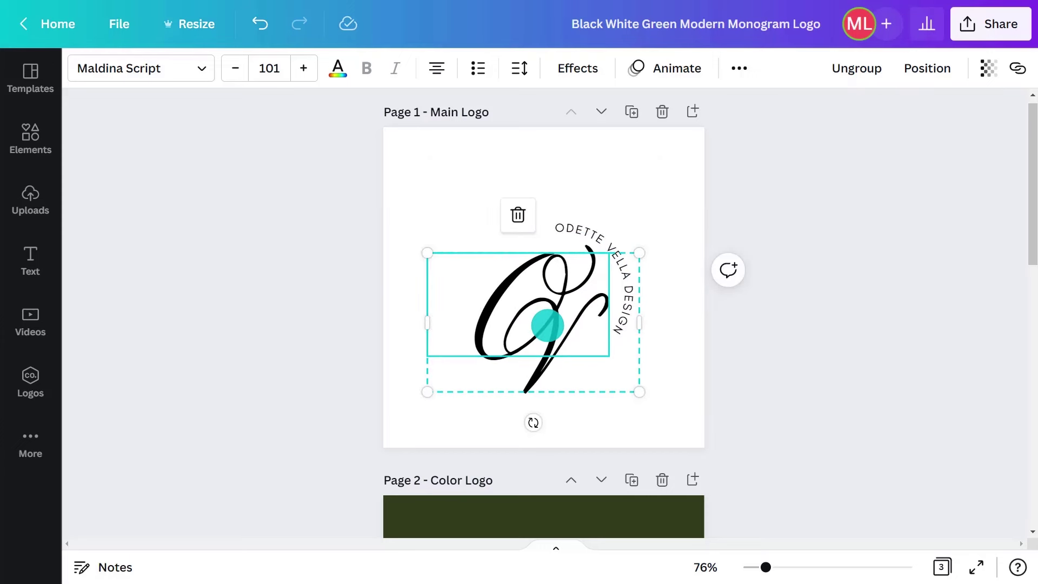
left_click(365, 308)
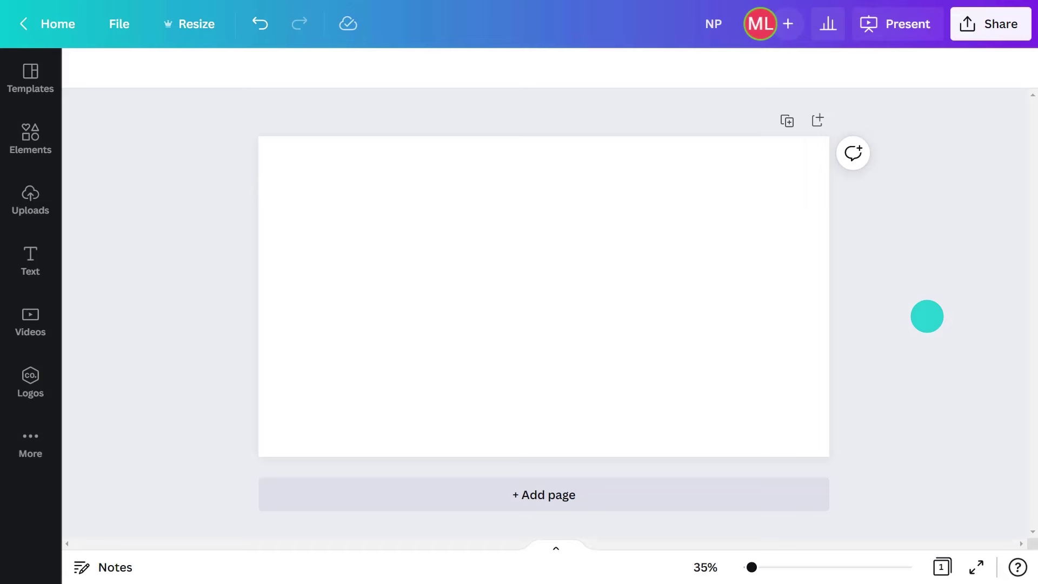
Step: Add a text box reading "NP" to the blank NP page and set its font size to 138
type("text")
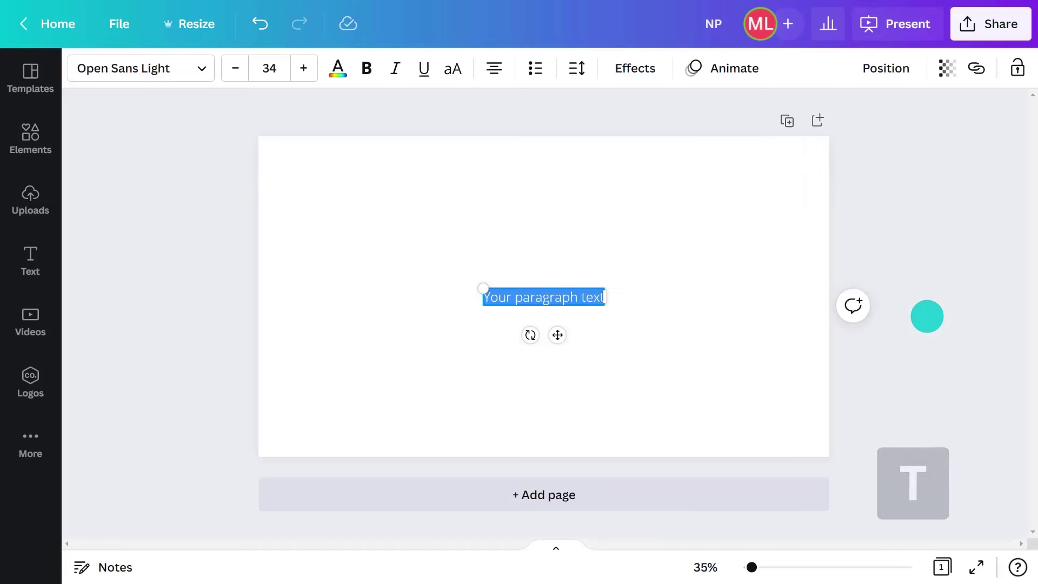
type("NP")
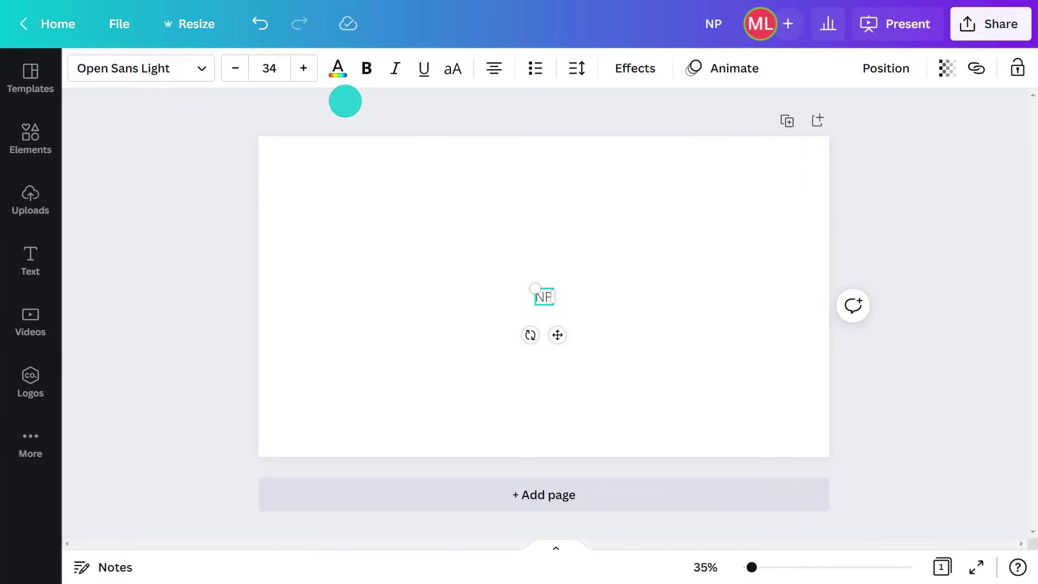
left_click(269, 70)
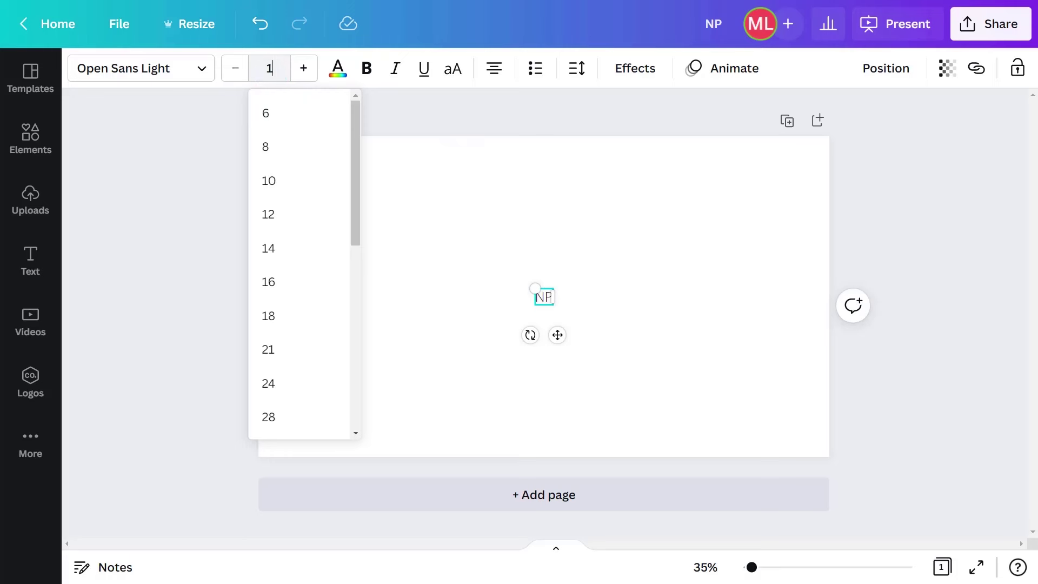
key("Return")
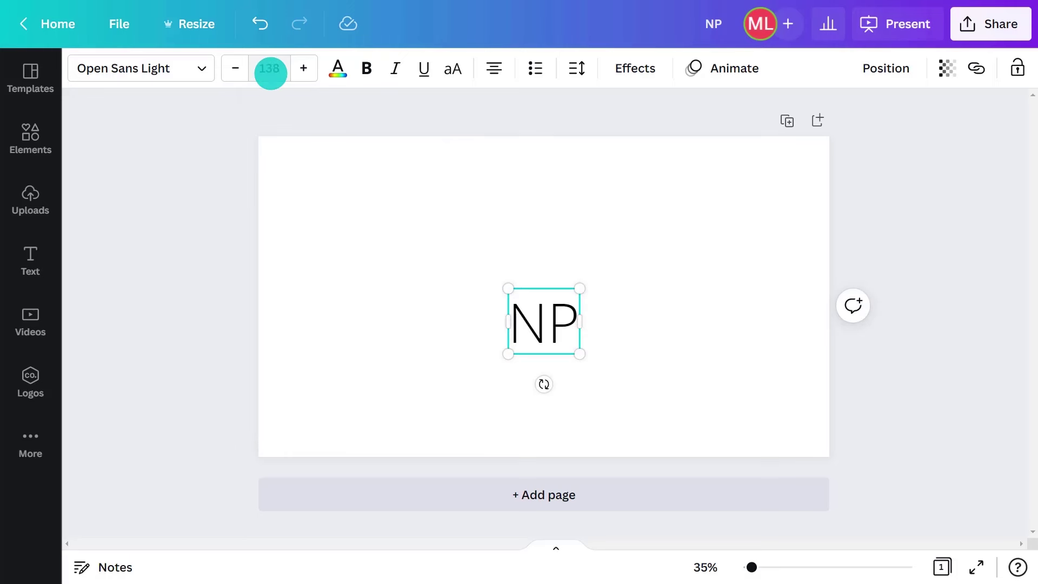